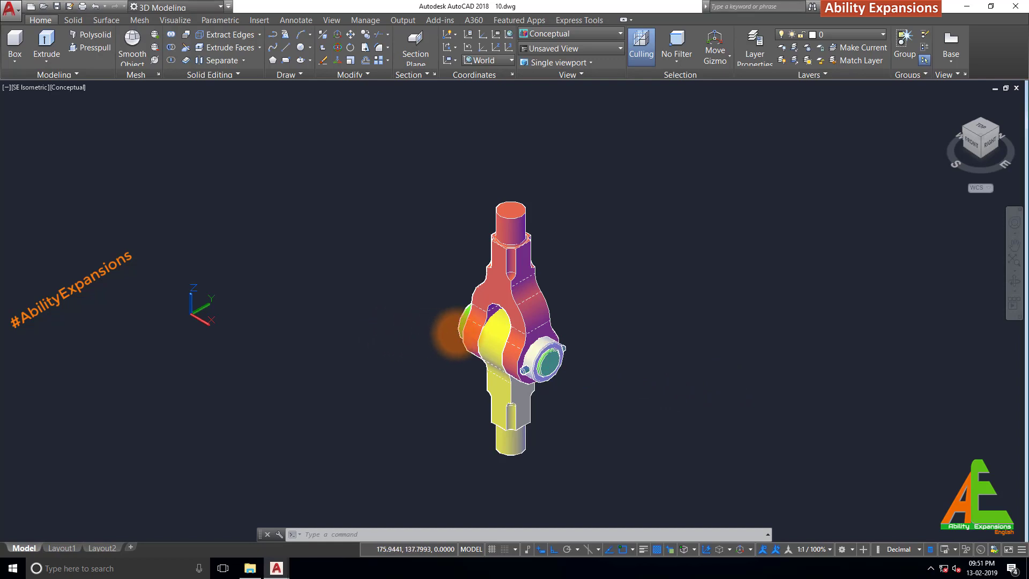
Step: Orbit the finished knuckle joint to inspect it, then undo back to SE isometric
{"action": "middle_click_drag", "start_coordinate": [345, 326], "coordinate": [724, 295], "text": "shift"}
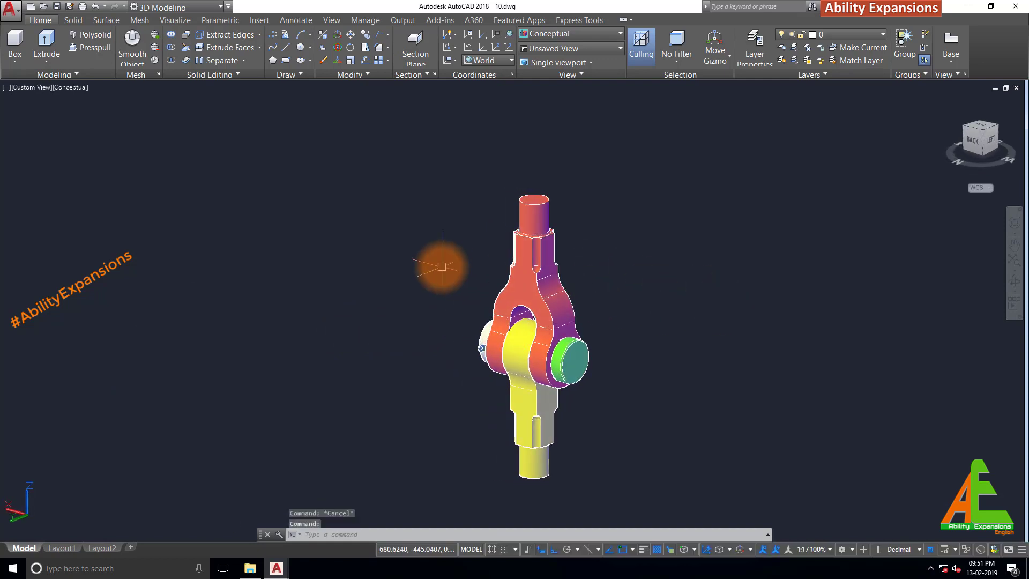
{"action": "middle_click_drag", "start_coordinate": [441, 266], "coordinate": [595, 289], "text": "shift"}
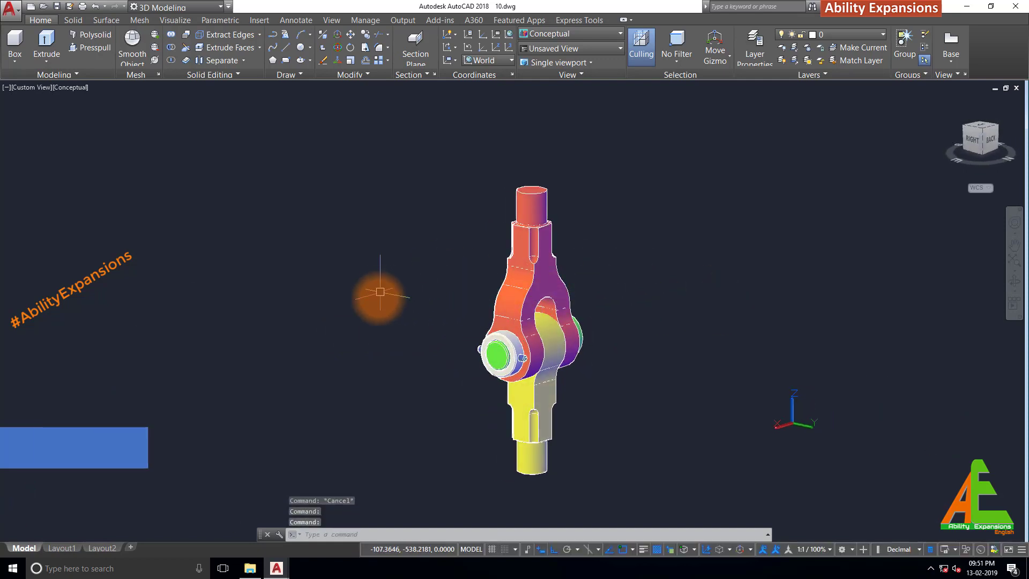
{"action": "key", "text": "ctrl+z"}
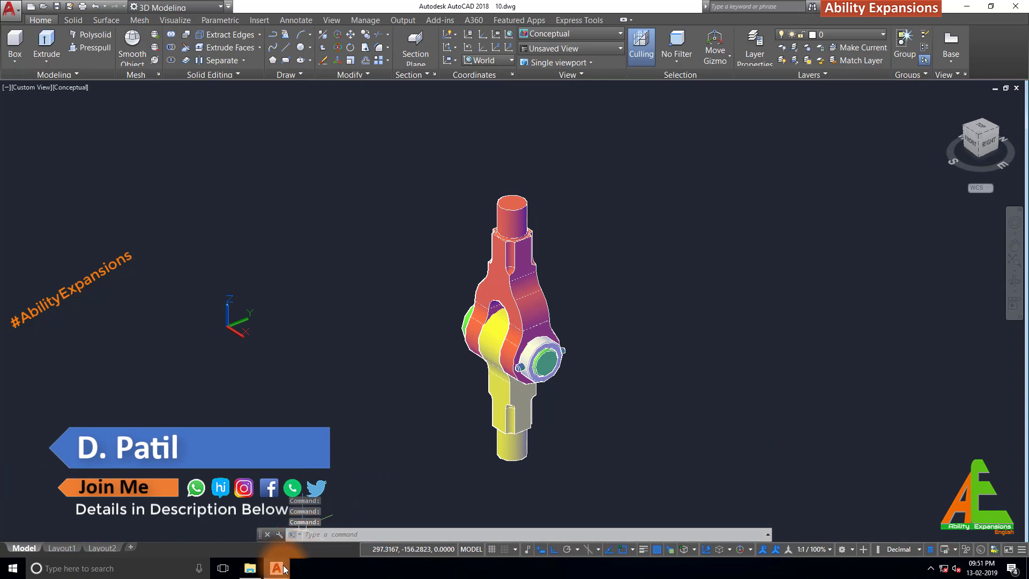
Step: Create a new blank drawing with Open with no Template - Metric
{"action": "mouse_move", "coordinate": [280, 567]}
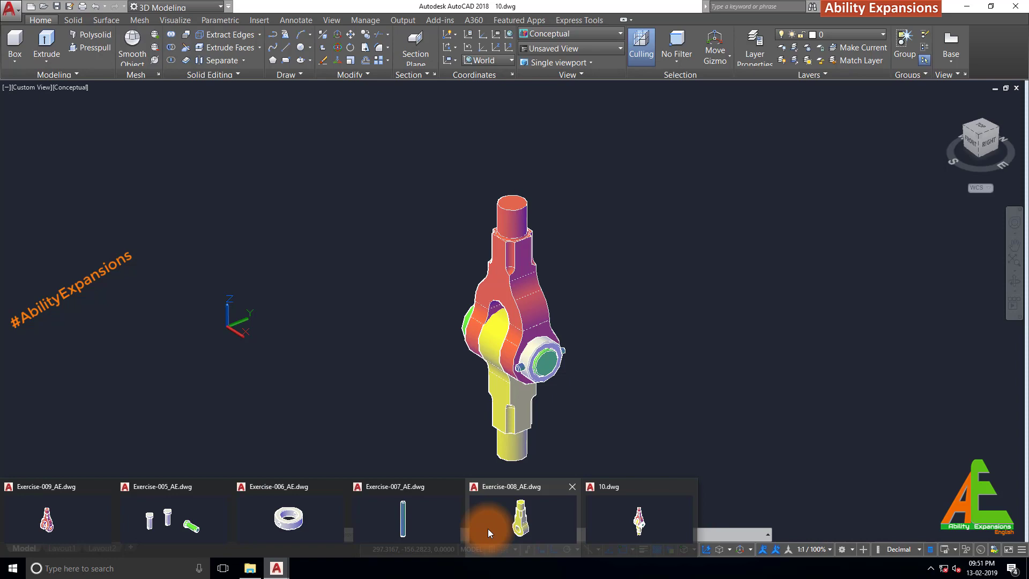
{"action": "left_click", "coordinate": [488, 529]}
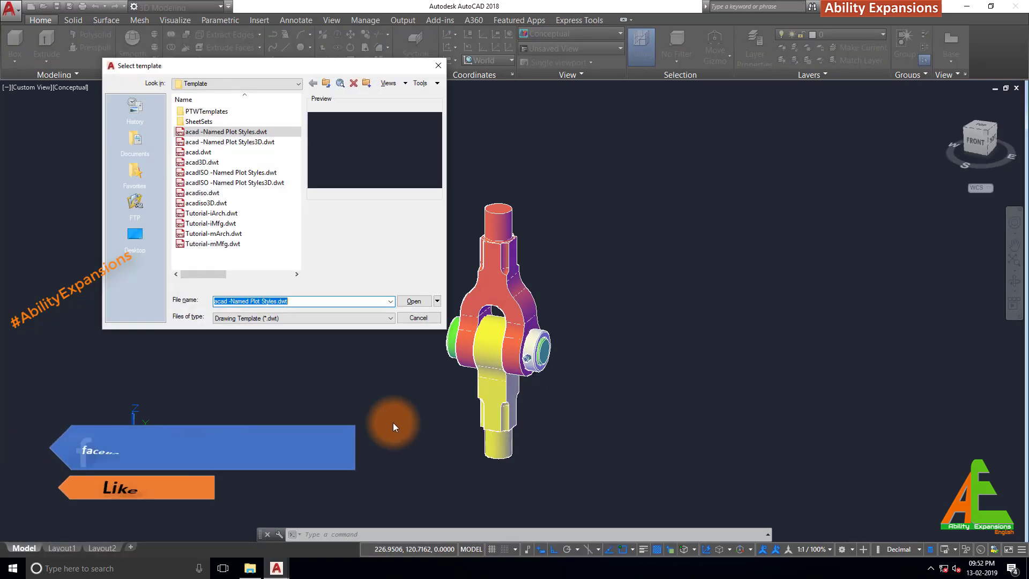
{"action": "left_click", "coordinate": [437, 302]}
{"action": "left_click", "coordinate": [426, 339]}
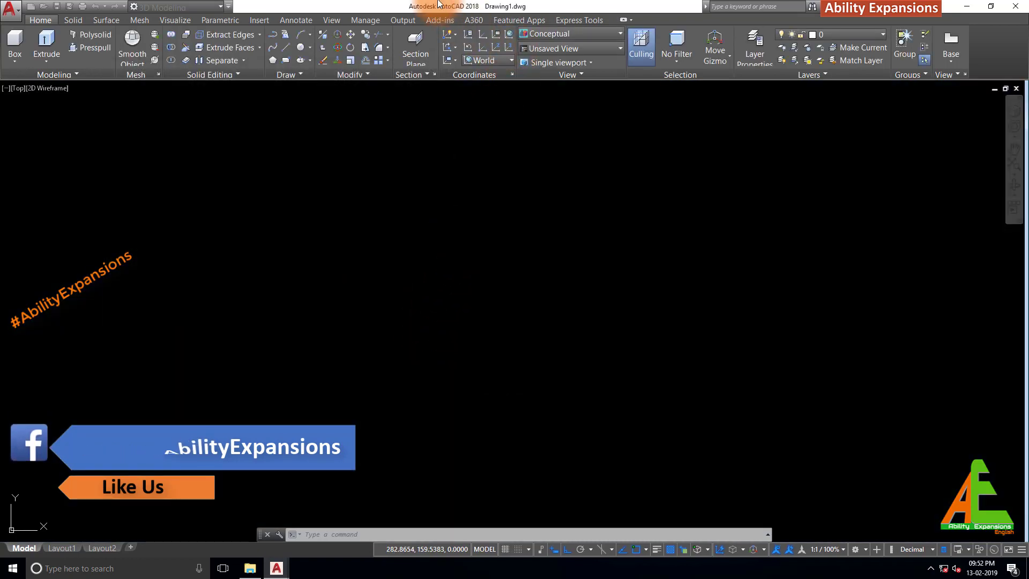
Step: Switch Drawing1 to the Conceptual visual style and the SE Isometric view
{"action": "left_click", "coordinate": [584, 35]}
{"action": "left_click", "coordinate": [580, 48]}
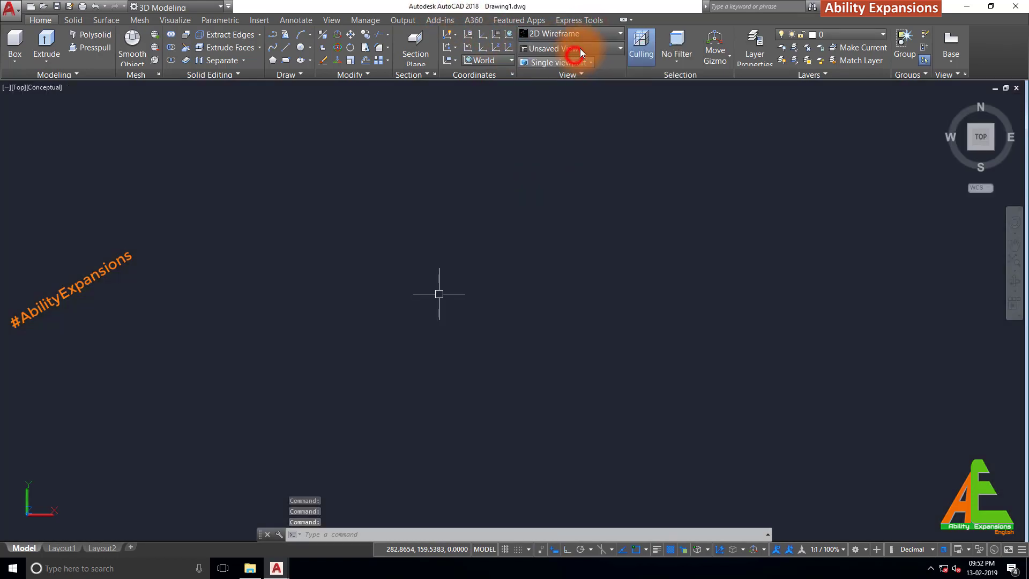
{"action": "left_click", "coordinate": [552, 153]}
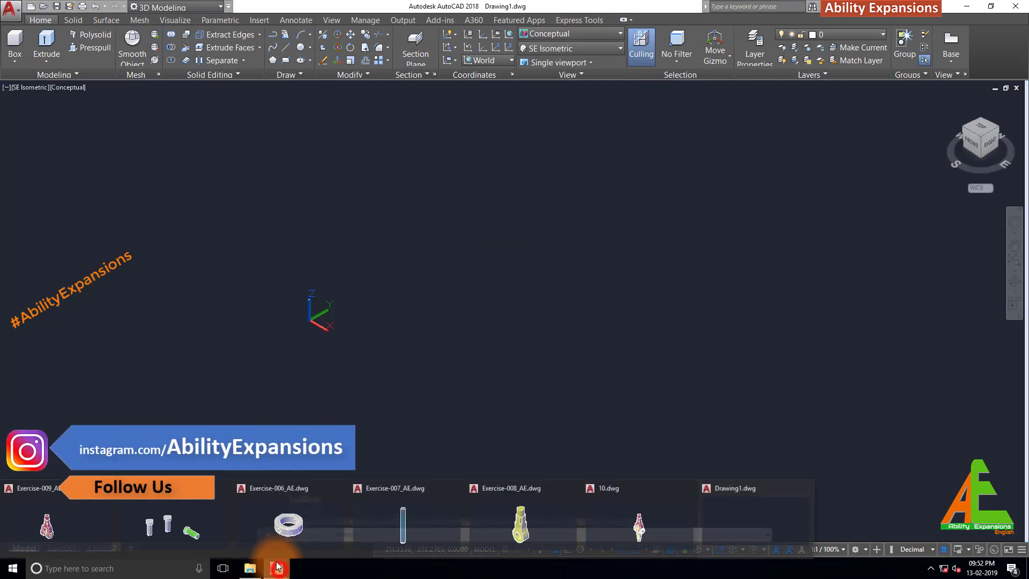
Step: Copy the fork solid from Exercise-009_AE and paste it into Drawing1
{"action": "left_click", "coordinate": [76, 523]}
{"action": "left_click", "coordinate": [535, 406]}
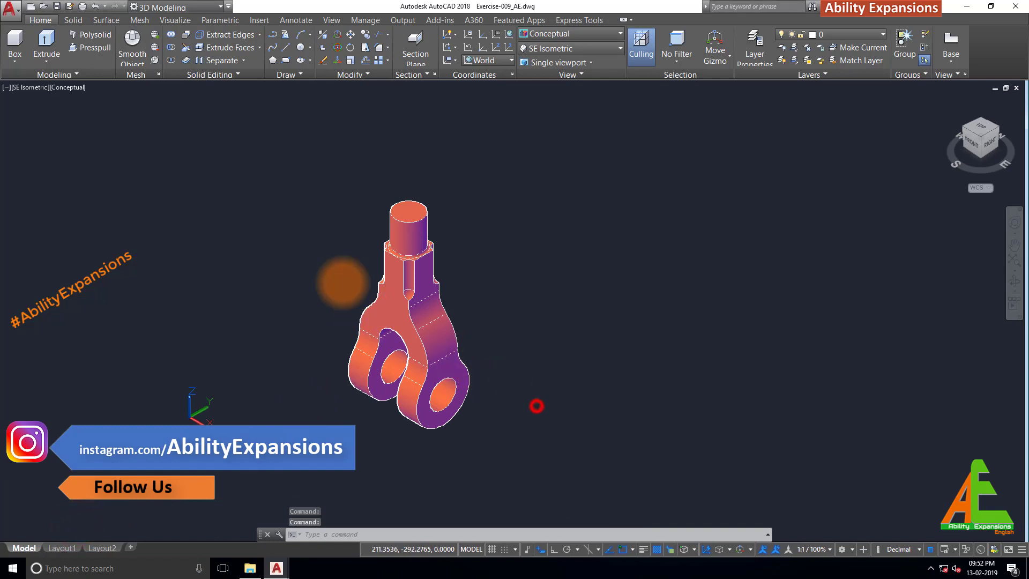
{"action": "left_click", "coordinate": [238, 236]}
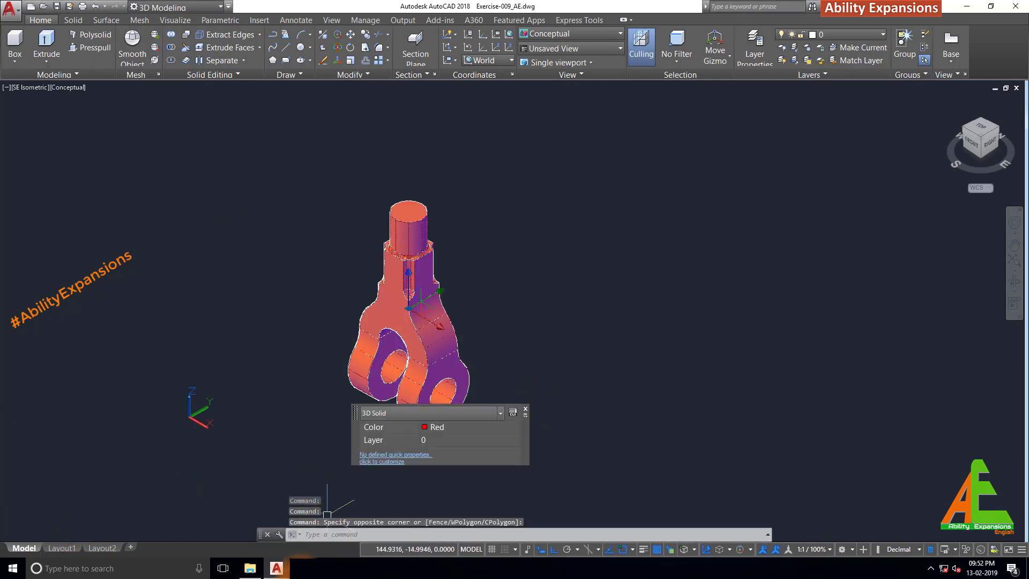
{"action": "mouse_move", "coordinate": [277, 569]}
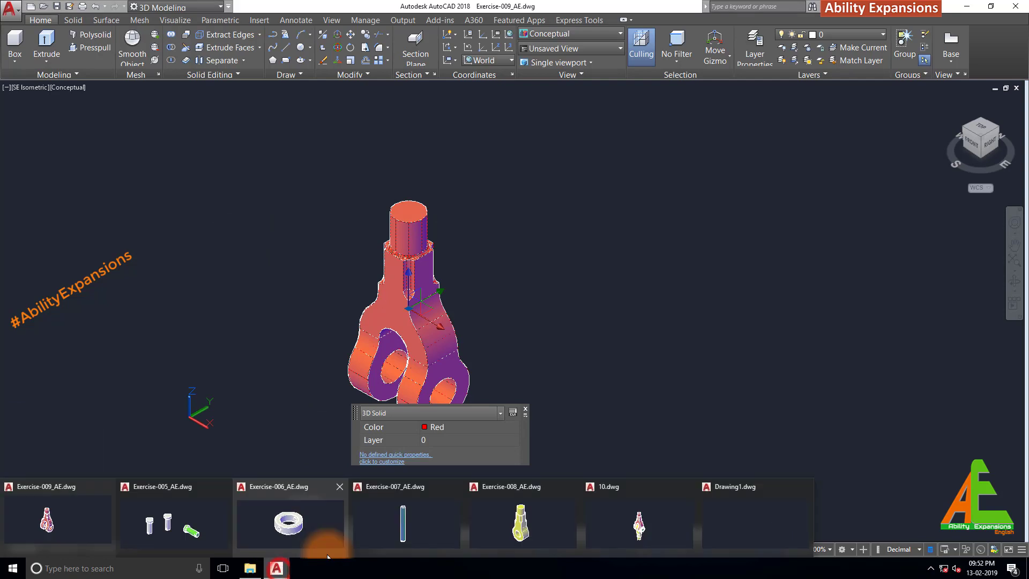
{"action": "left_click", "coordinate": [733, 520]}
{"action": "key", "text": "ctrl+v"}
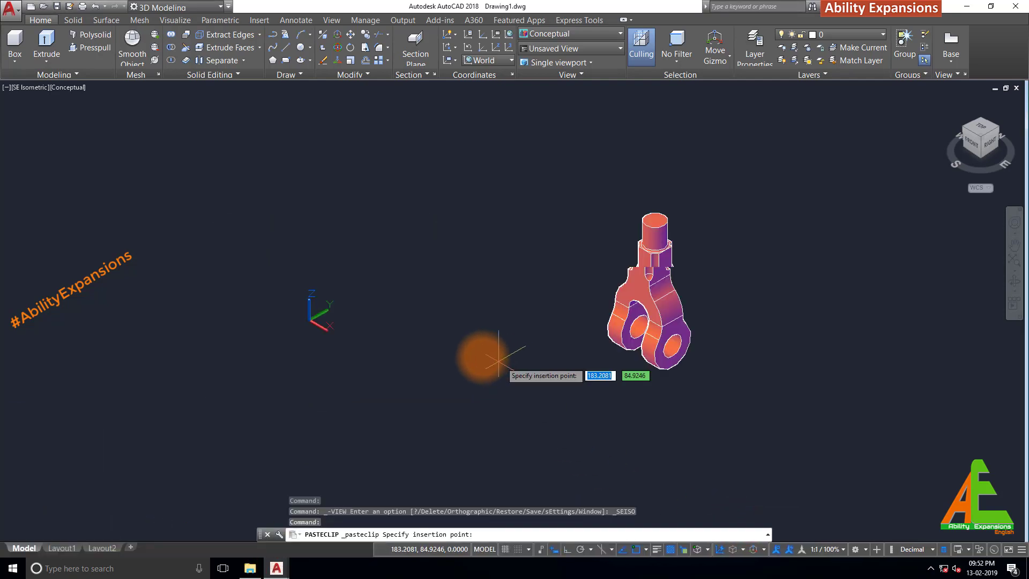
{"action": "left_click", "coordinate": [317, 333]}
Step: Copy the green pin from Exercise-005_AE and place it beside the fork
{"action": "left_click", "coordinate": [277, 569]}
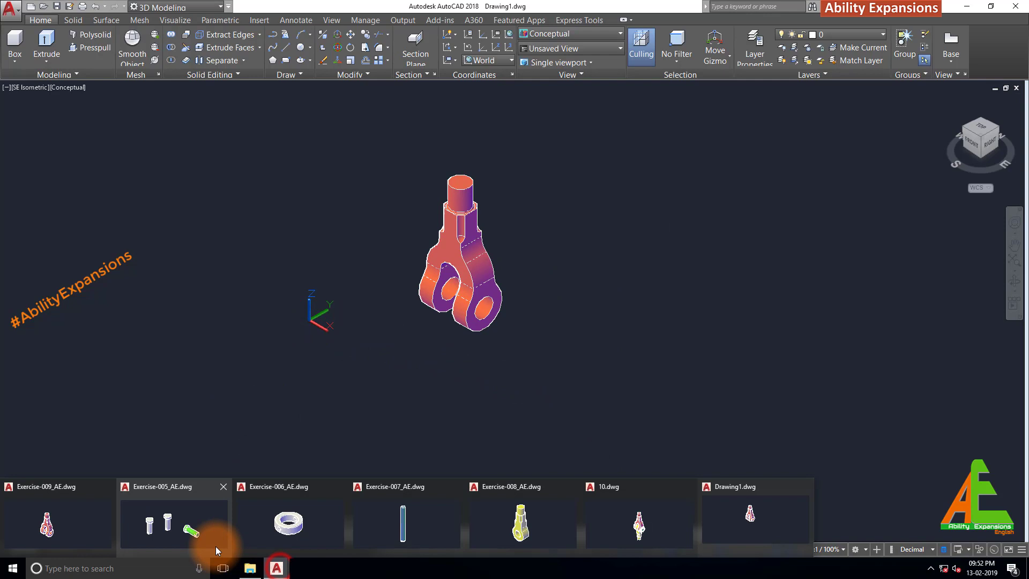
{"action": "left_click", "coordinate": [194, 536]}
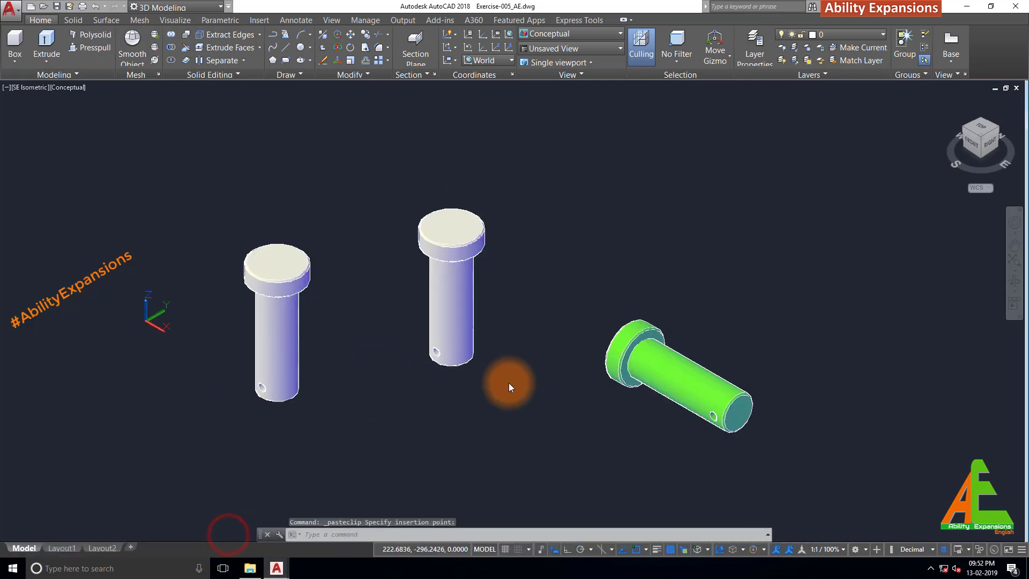
{"action": "left_click_drag", "start_coordinate": [796, 478], "coordinate": [732, 443]}
{"action": "left_click", "coordinate": [732, 442]}
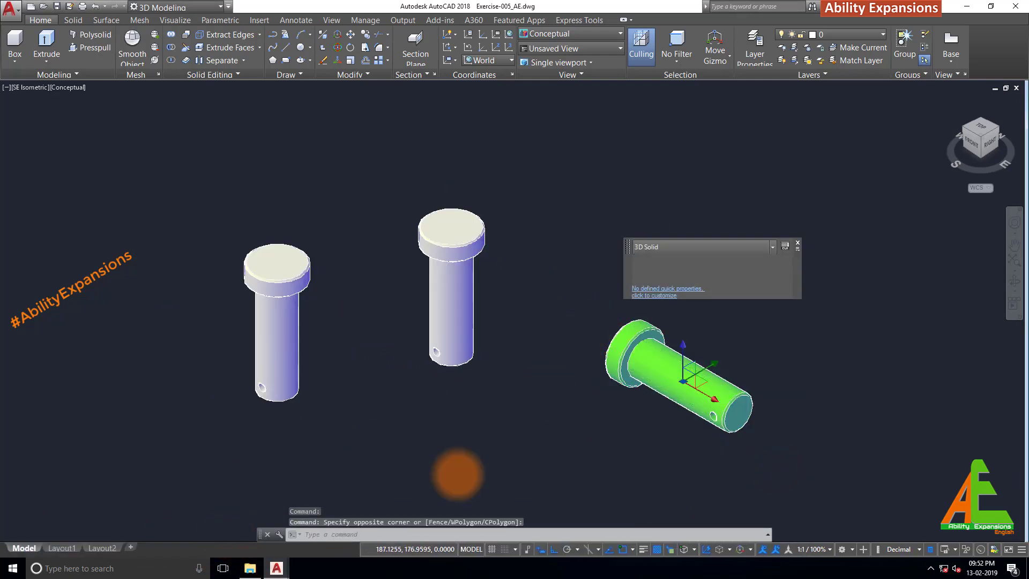
{"action": "key", "text": "ctrl+c"}
{"action": "mouse_move", "coordinate": [276, 568]}
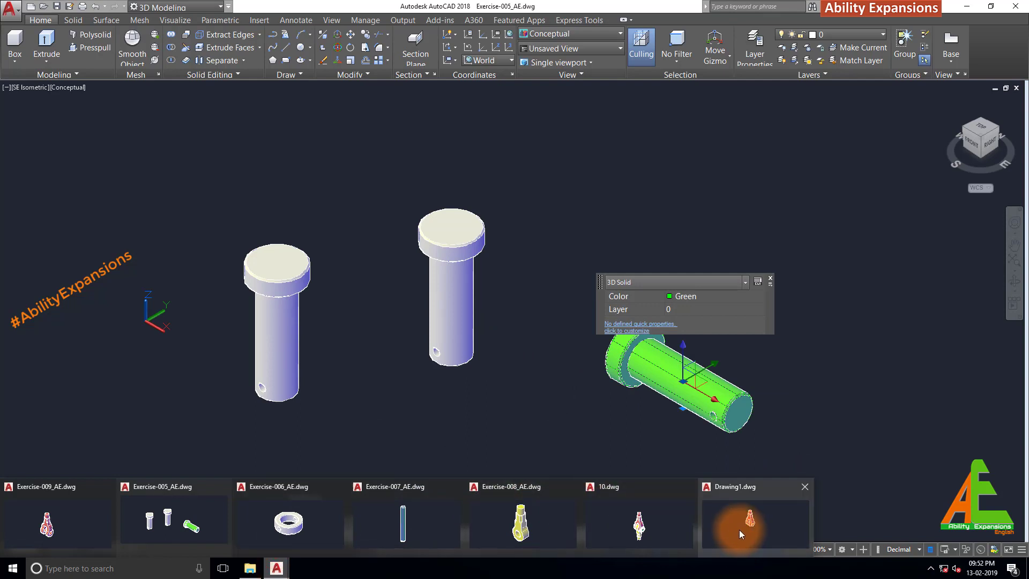
{"action": "left_click", "coordinate": [739, 529]}
{"action": "key", "text": "ctrl+v"}
{"action": "left_click", "coordinate": [589, 362]}
{"action": "key", "text": "ctrl+v"}
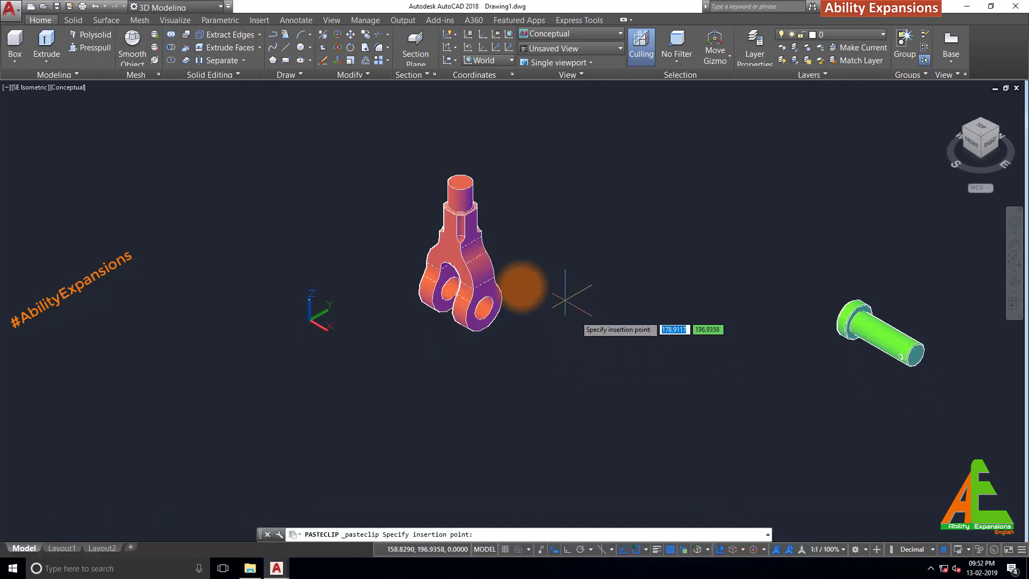
{"action": "left_click", "coordinate": [236, 259]}
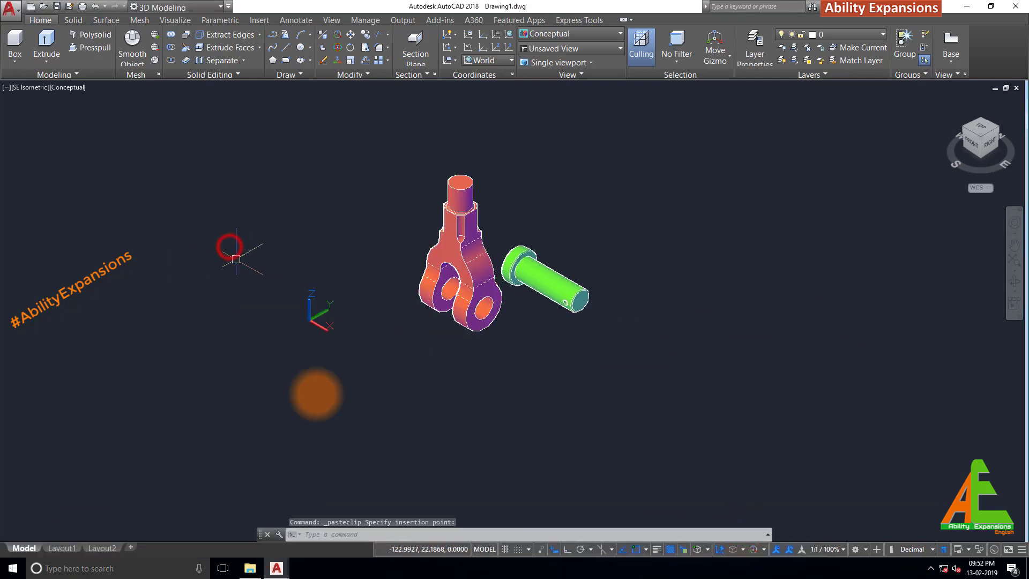
Step: Copy the collar ring from Exercise-006_AE and place it below the green pin
{"action": "left_click", "coordinate": [271, 570]}
{"action": "left_click", "coordinate": [317, 531]}
{"action": "left_click", "coordinate": [743, 411]}
{"action": "left_click", "coordinate": [257, 184]}
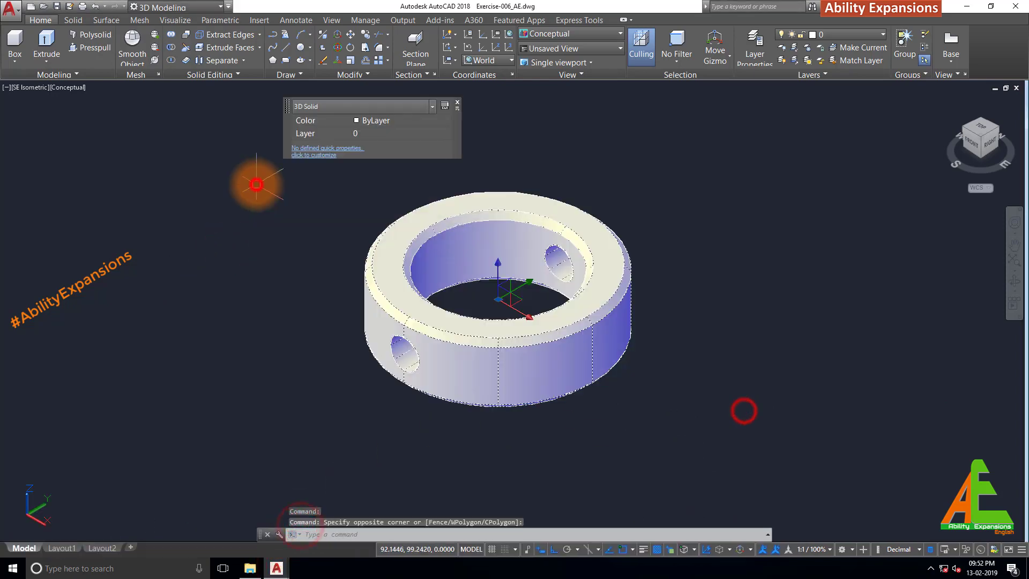
{"action": "key", "text": "ctrl+c"}
{"action": "mouse_move", "coordinate": [267, 565]}
{"action": "left_click", "coordinate": [749, 519]}
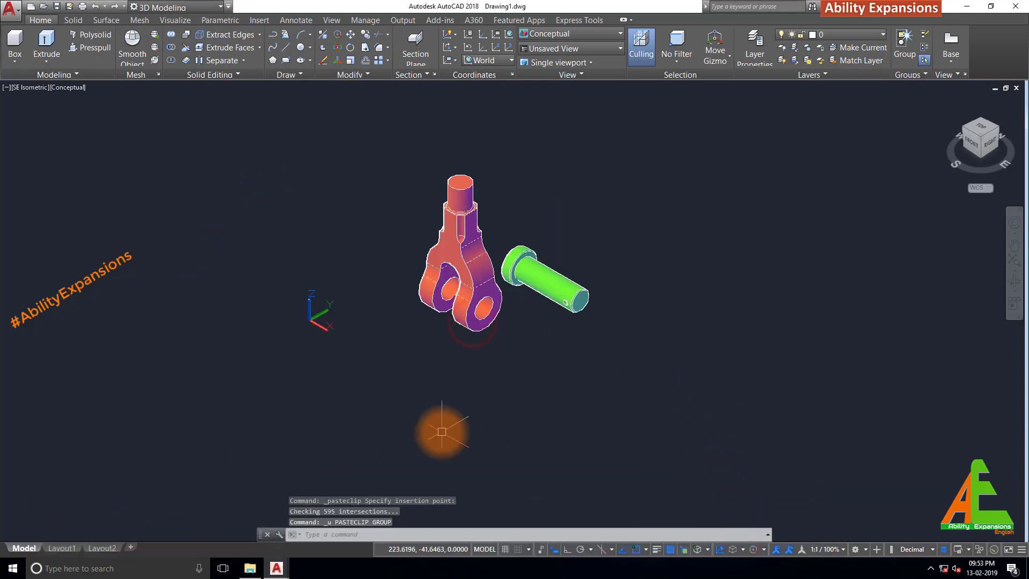
{"action": "key", "text": "ctrl+v"}
{"action": "left_click", "coordinate": [422, 351]}
Step: Copy the blue taper pin from Exercise-007_AE and place it beside the ring
{"action": "left_click", "coordinate": [274, 568]}
{"action": "left_click", "coordinate": [404, 515]}
{"action": "left_click", "coordinate": [550, 434]}
{"action": "left_click", "coordinate": [318, 343]}
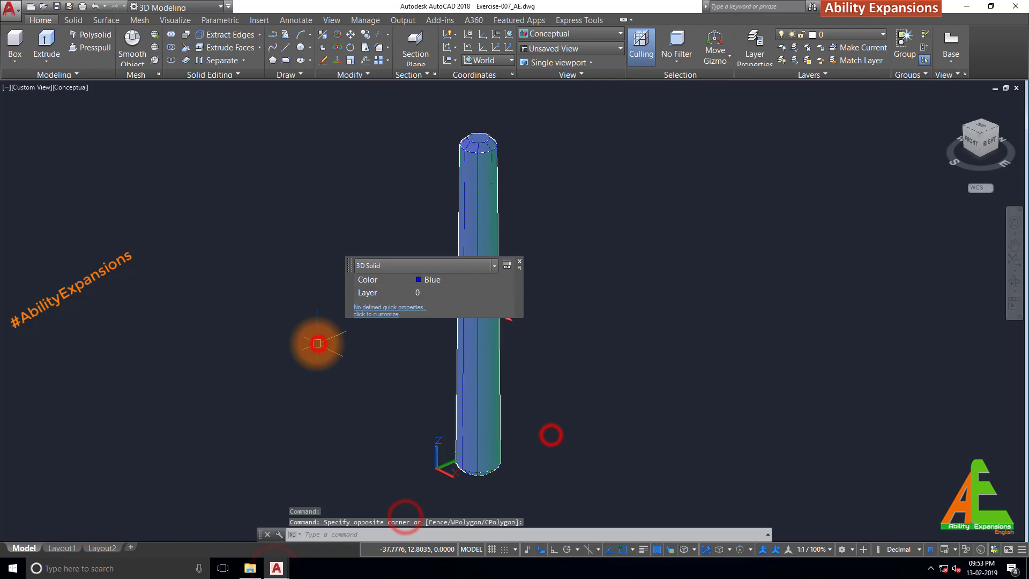
{"action": "left_click", "coordinate": [275, 568]}
{"action": "left_click", "coordinate": [756, 523]}
{"action": "key", "text": "ctrl+v"}
{"action": "left_click", "coordinate": [615, 346]}
Step: Copy the yellow eye part from Exercise-008_AE and place it left of the fork
{"action": "left_click", "coordinate": [275, 568]}
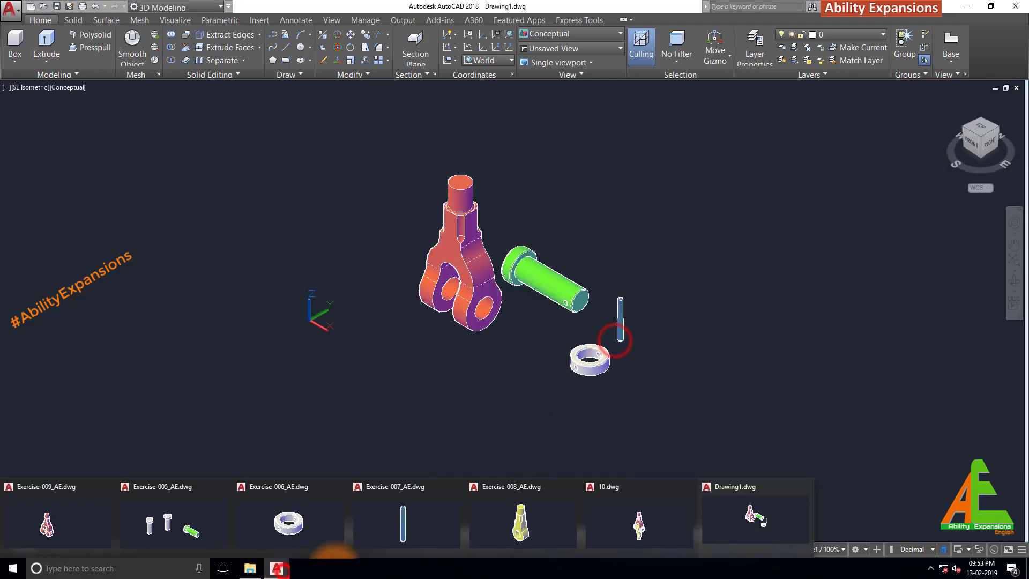
{"action": "left_click", "coordinate": [523, 522]}
{"action": "left_click", "coordinate": [643, 448]}
{"action": "left_click", "coordinate": [414, 344]}
{"action": "key", "text": "ctrl+c"}
{"action": "mouse_move", "coordinate": [276, 568]}
{"action": "left_click", "coordinate": [719, 523]}
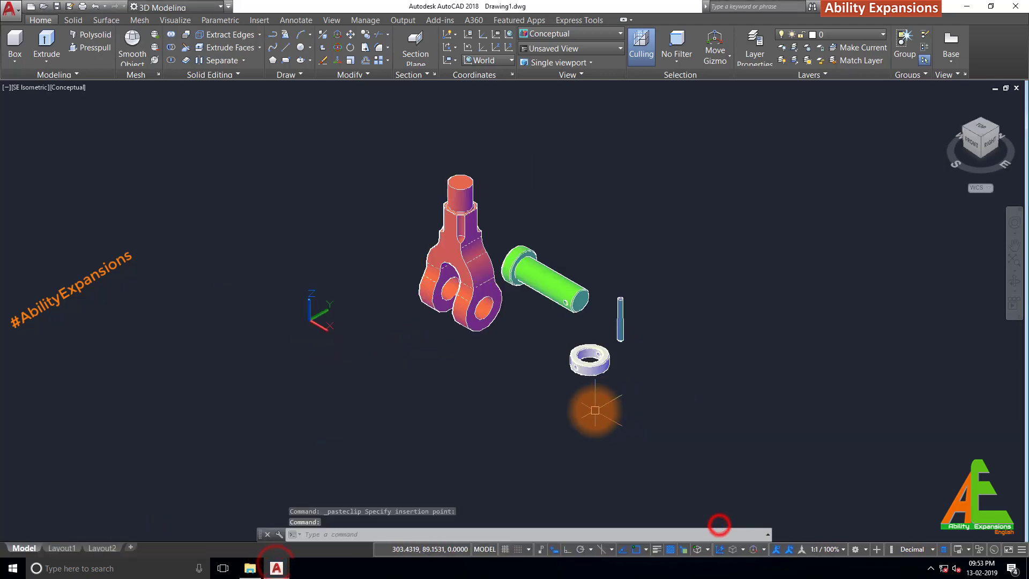
{"action": "key", "text": "ctrl+v"}
{"action": "left_click", "coordinate": [261, 302]}
{"action": "scroll", "coordinate": [333, 356], "scroll_direction": "up", "scroll_amount": 2}
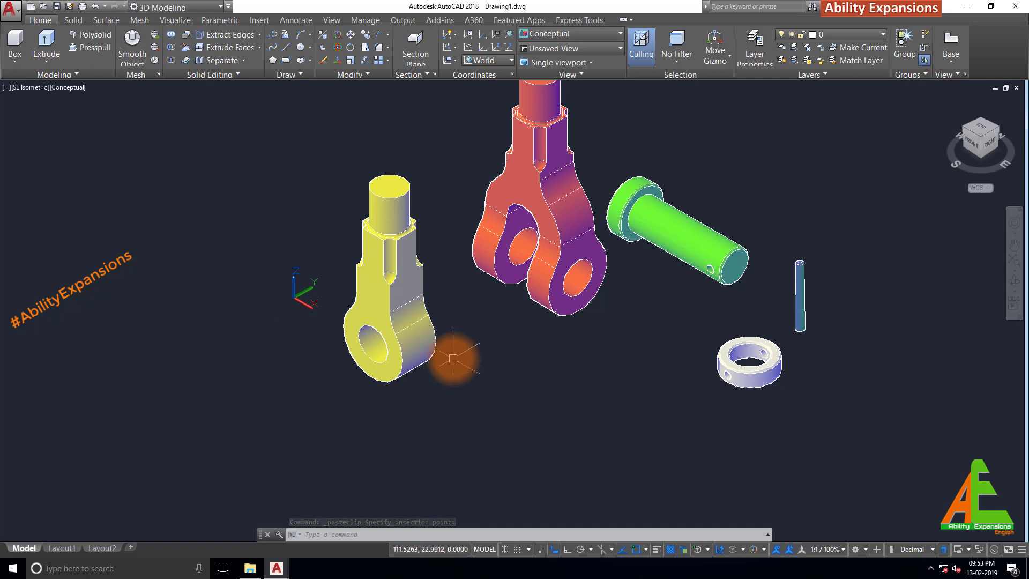
{"action": "left_click", "coordinate": [396, 323]}
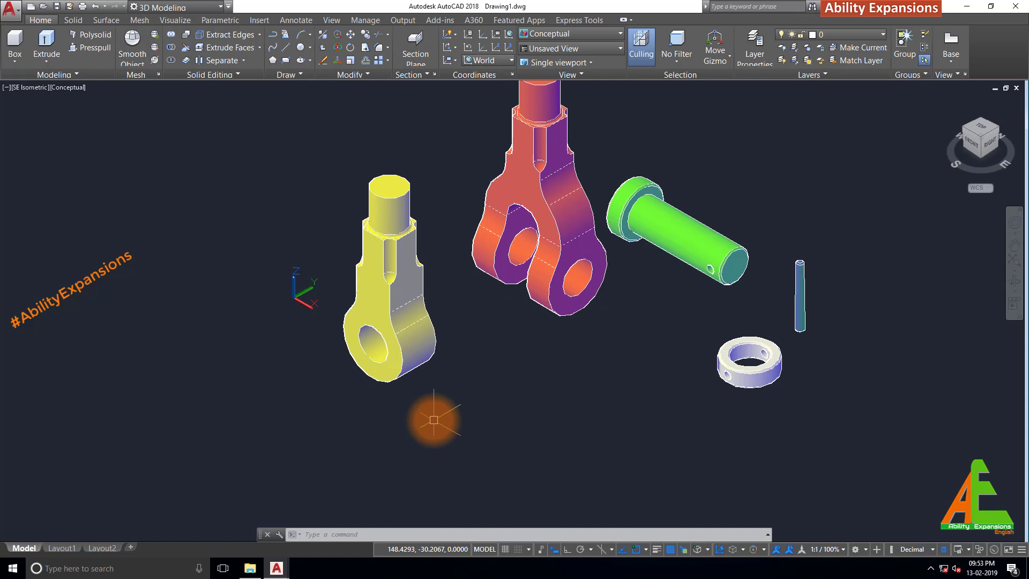
{"action": "key", "text": "Escape"}
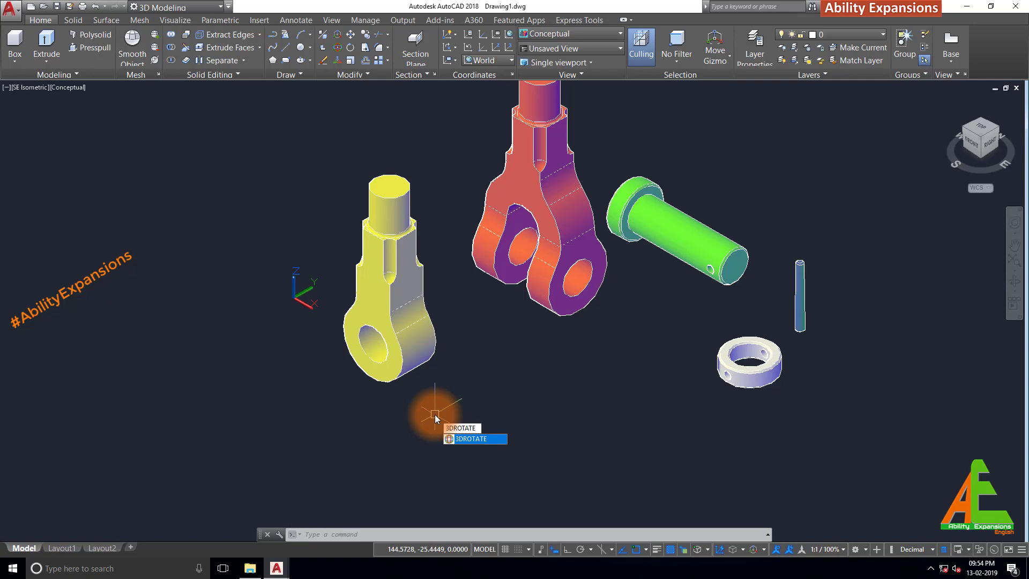
Step: Rotate the yellow eye part 180° about the X axis using ROTATE3D
{"action": "key", "text": "Escape"}
{"action": "key", "text": "Escape"}
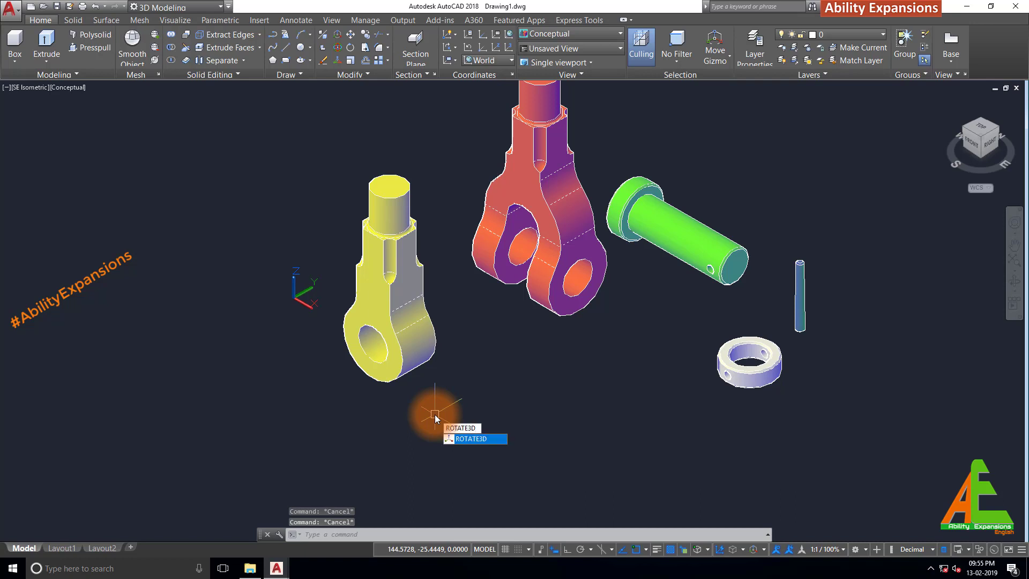
{"action": "type", "text": "ROTATE3D"}
{"action": "key", "text": "Return"}
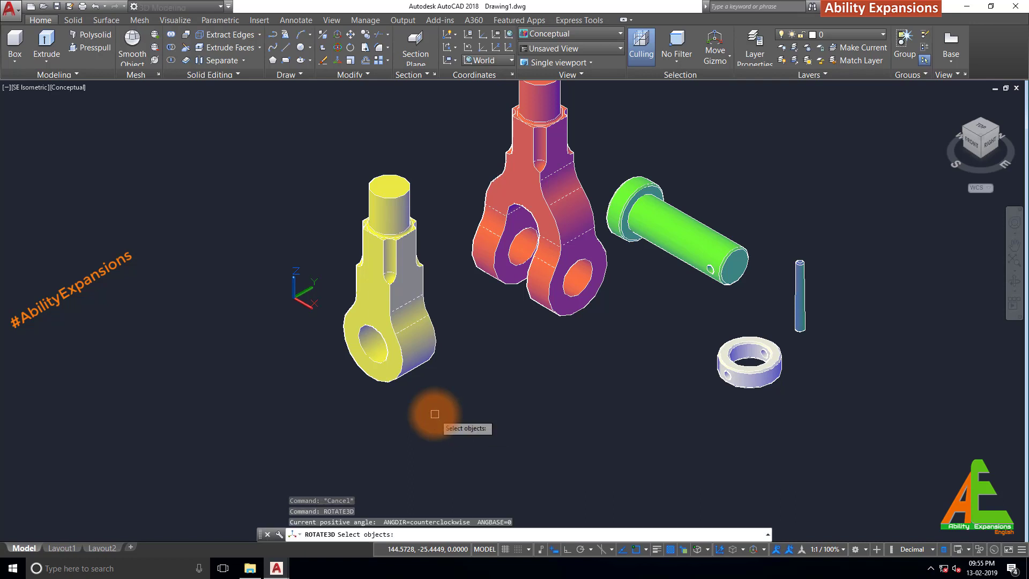
{"action": "left_click", "coordinate": [404, 365]}
{"action": "key", "text": "Return"}
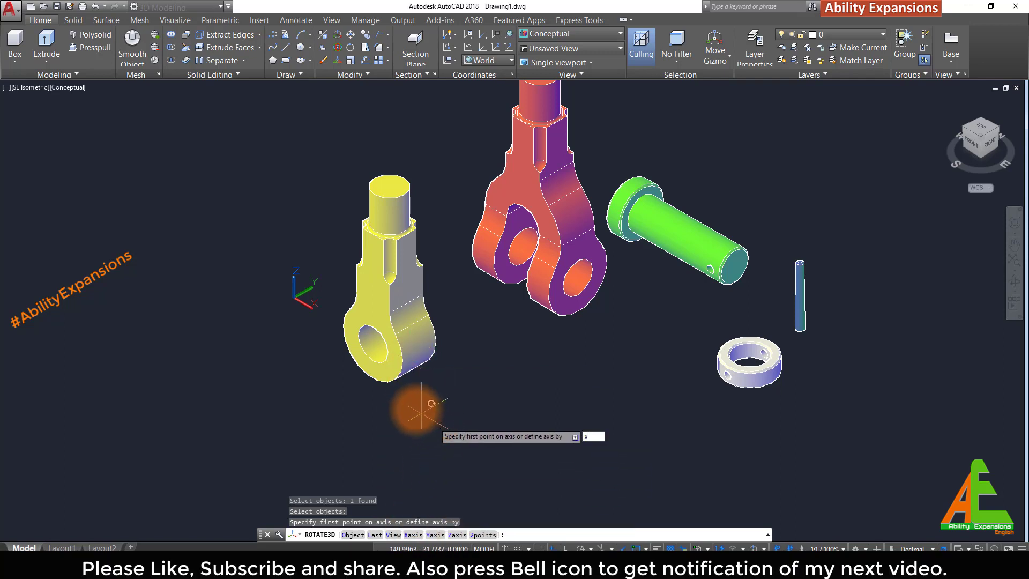
{"action": "key", "text": "Return"}
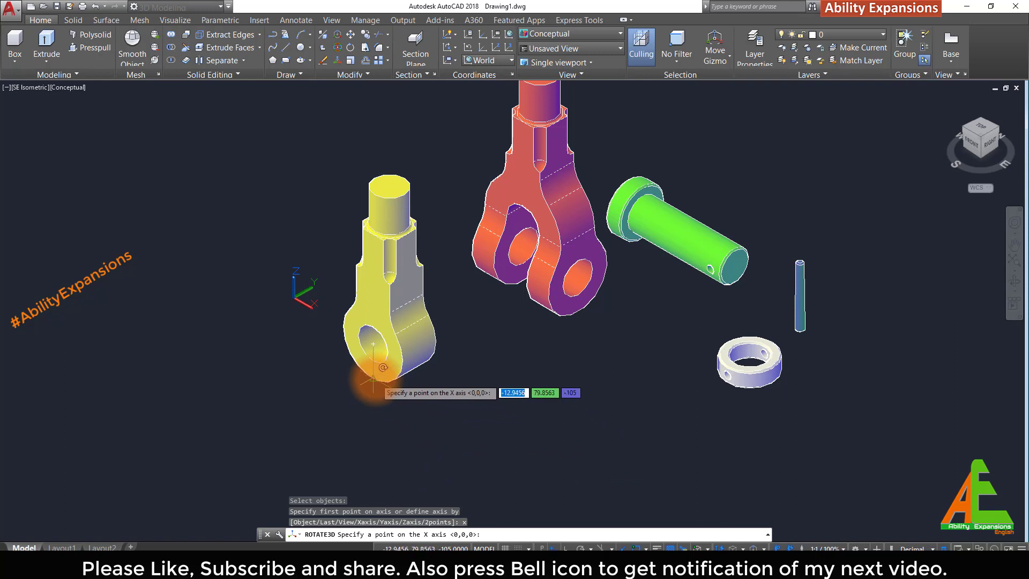
{"action": "left_click", "coordinate": [374, 380]}
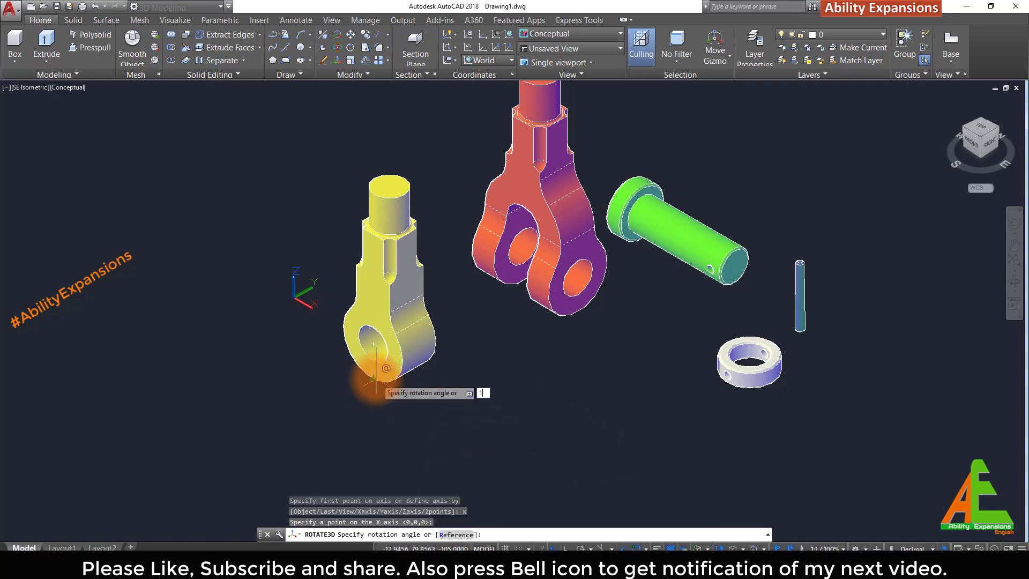
{"action": "key", "text": "Return"}
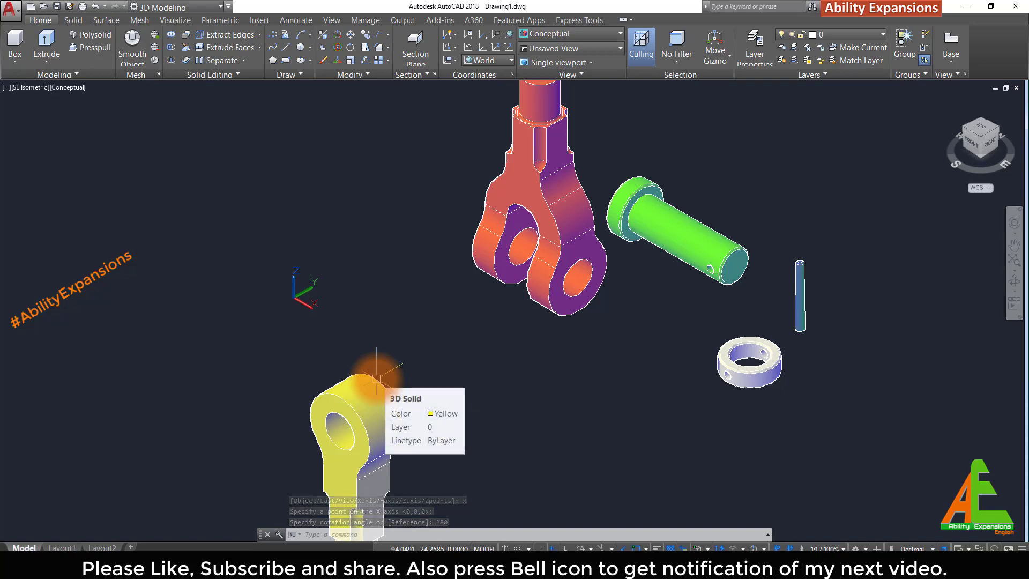
Step: Rotate the yellow eye part a further 90° about the Z axis
{"action": "key", "text": "Return"}
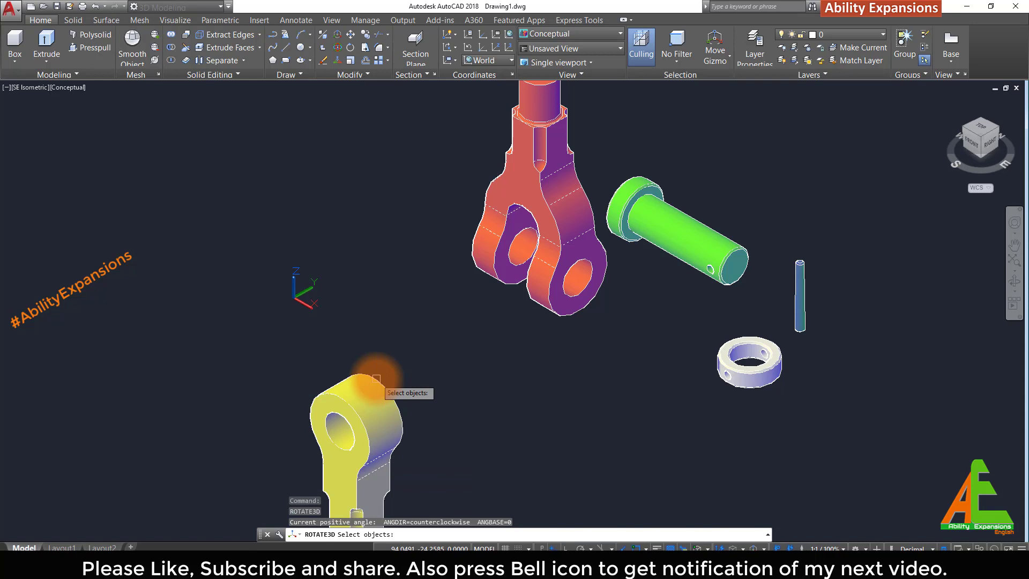
{"action": "left_click", "coordinate": [376, 380]}
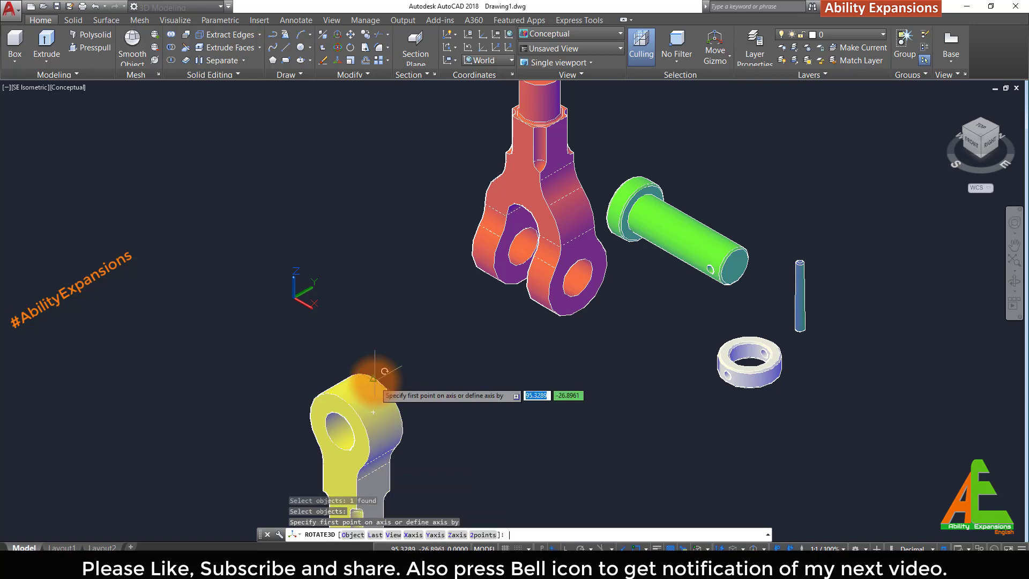
{"action": "key", "text": "Return"}
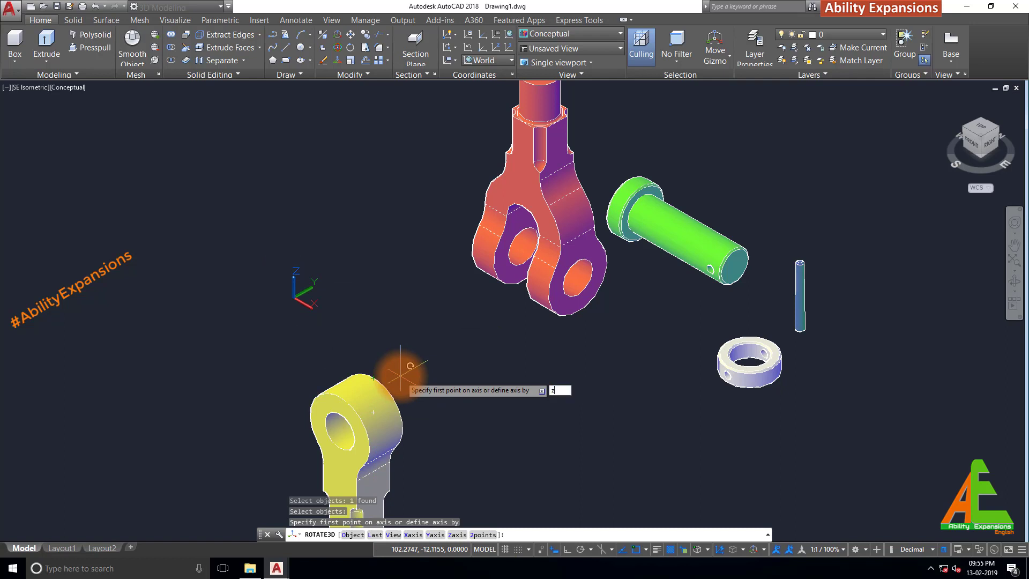
{"action": "type", "text": "z"}
{"action": "key", "text": "Return"}
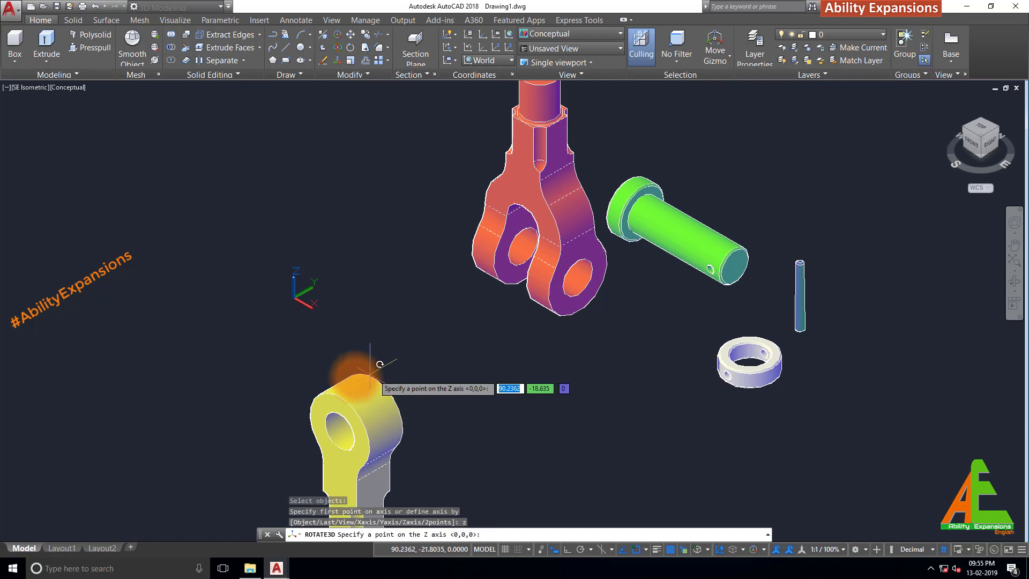
{"action": "left_click", "coordinate": [354, 380]}
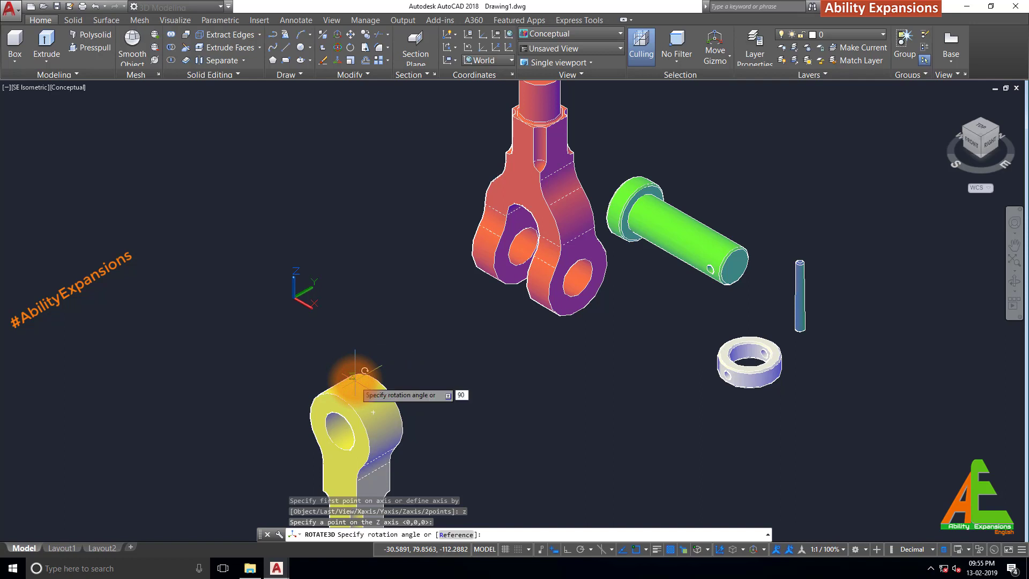
{"action": "key", "text": "Return"}
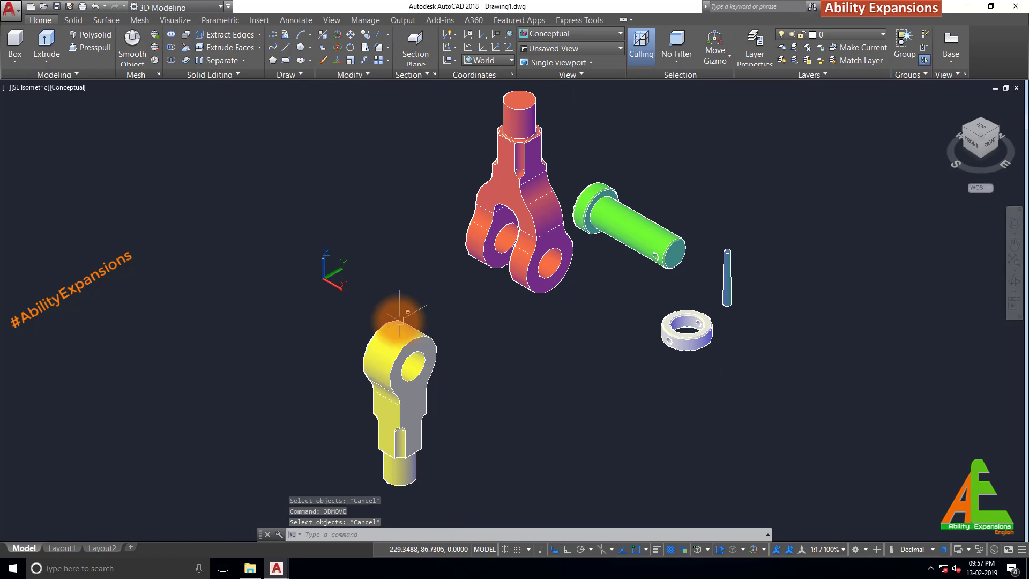
Step: Start moving the yellow eye part, taking its eye hole centre as base point
{"action": "scroll", "coordinate": [420, 355], "scroll_direction": "up", "scroll_amount": 3}
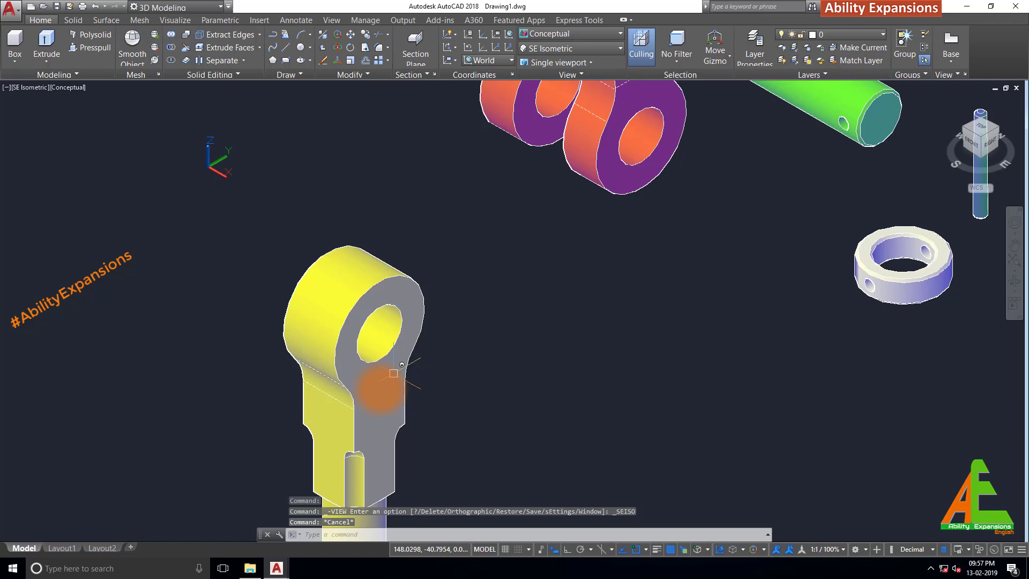
{"action": "scroll", "coordinate": [401, 333], "scroll_direction": "down", "scroll_amount": 3}
{"action": "scroll", "coordinate": [413, 332], "scroll_direction": "up", "scroll_amount": 2}
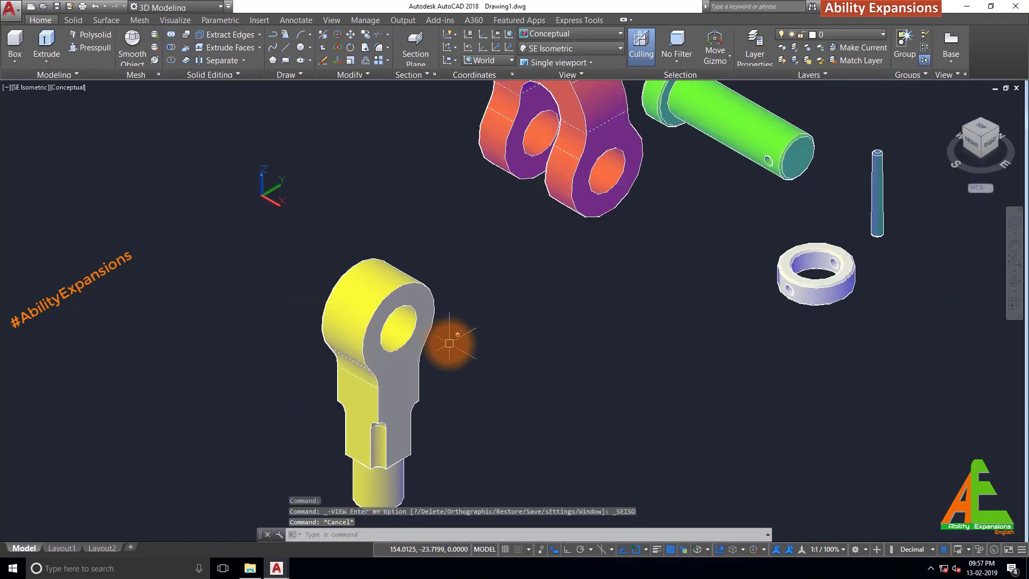
{"action": "type", "text": "m"}
{"action": "key", "text": "Return"}
{"action": "left_click", "coordinate": [417, 331]}
{"action": "key", "text": "Return"}
{"action": "scroll", "coordinate": [423, 328], "scroll_direction": "up", "scroll_amount": 5}
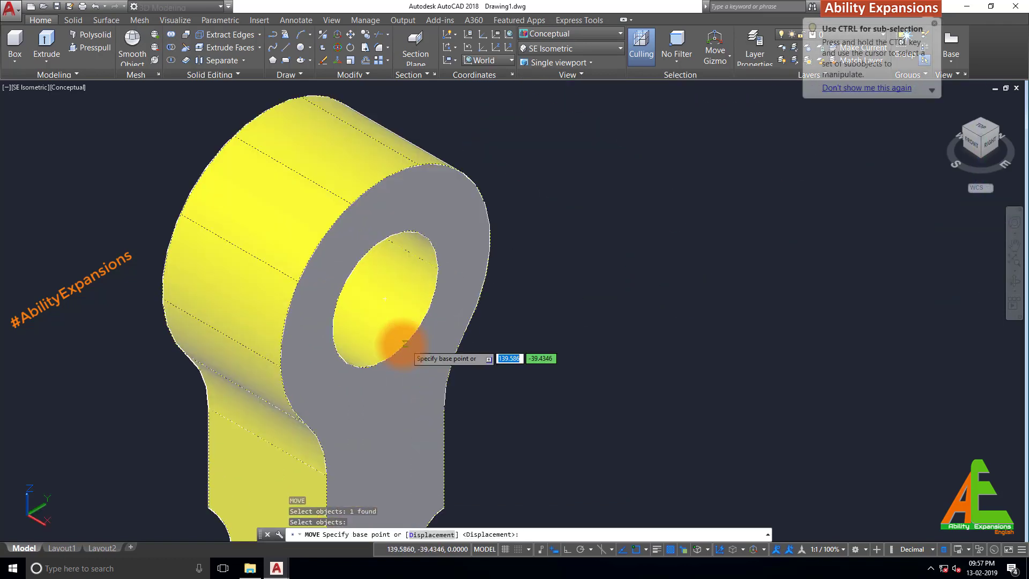
{"action": "scroll", "coordinate": [435, 348], "scroll_direction": "down", "scroll_amount": 3}
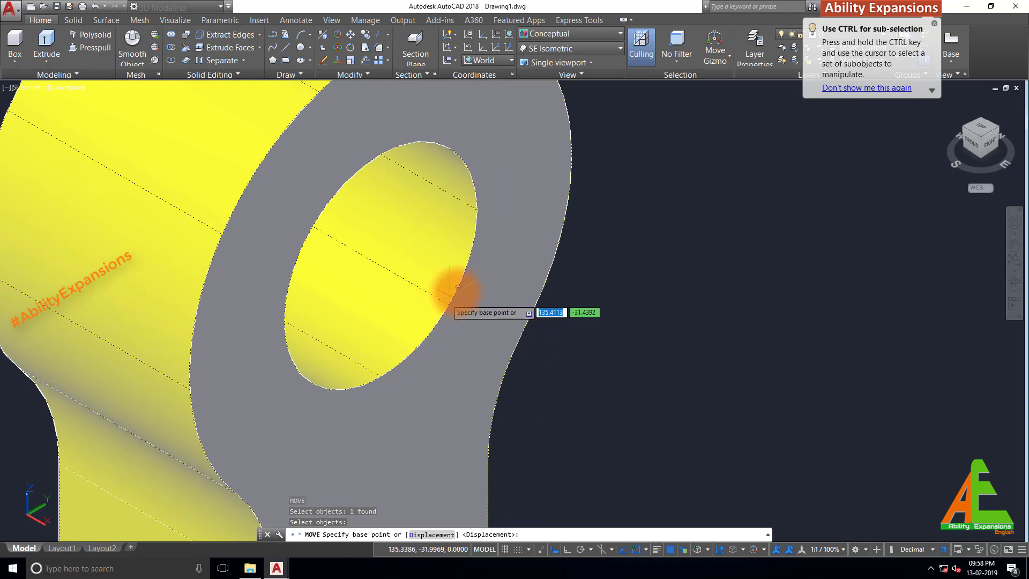
{"action": "left_click", "coordinate": [474, 232]}
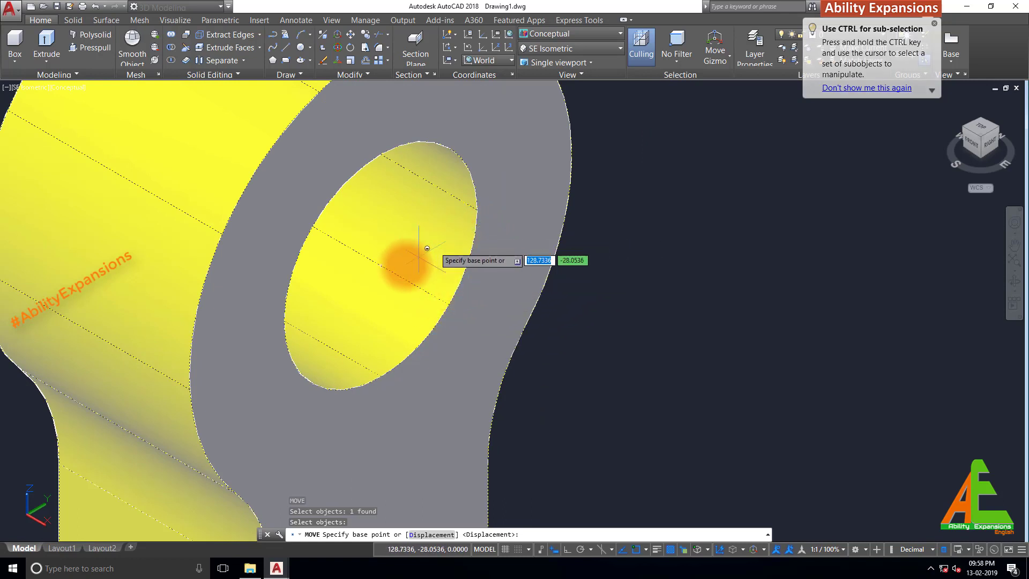
{"action": "left_click", "coordinate": [381, 265]}
Step: Drop the eye hole centre onto the fork hole centre so the eye sits between the jaws
{"action": "scroll", "coordinate": [378, 263], "scroll_direction": "down", "scroll_amount": 10}
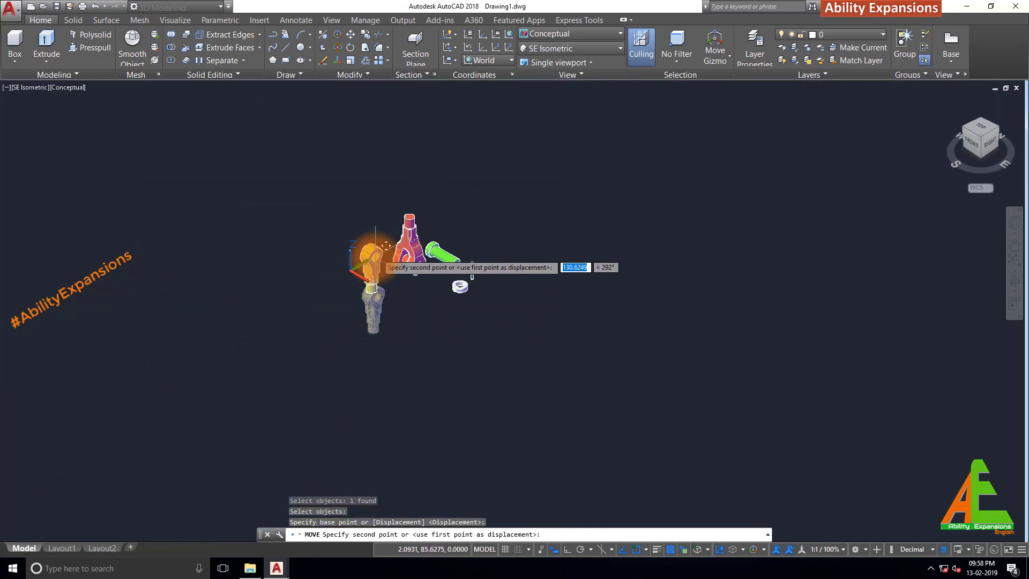
{"action": "middle_click", "coordinate": [455, 275]}
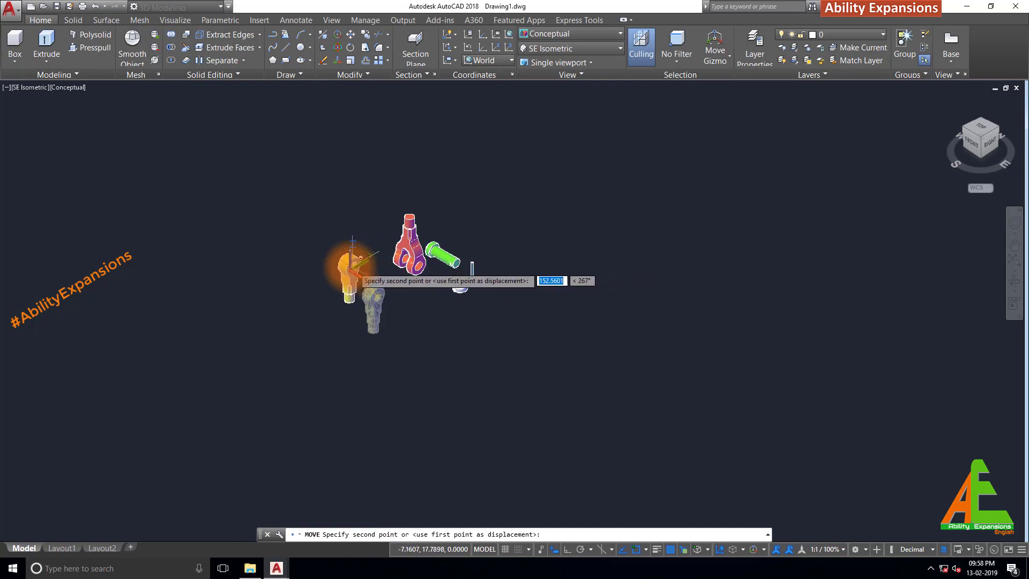
{"action": "middle_click_drag", "start_coordinate": [352, 265], "coordinate": [493, 210], "text": "shift"}
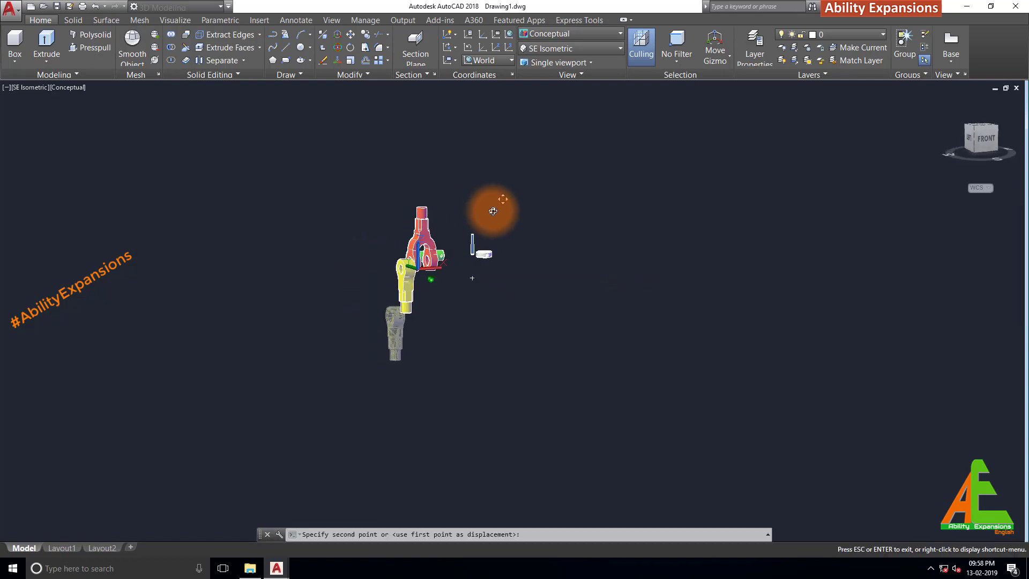
{"action": "scroll", "coordinate": [452, 251], "scroll_direction": "up", "scroll_amount": 10}
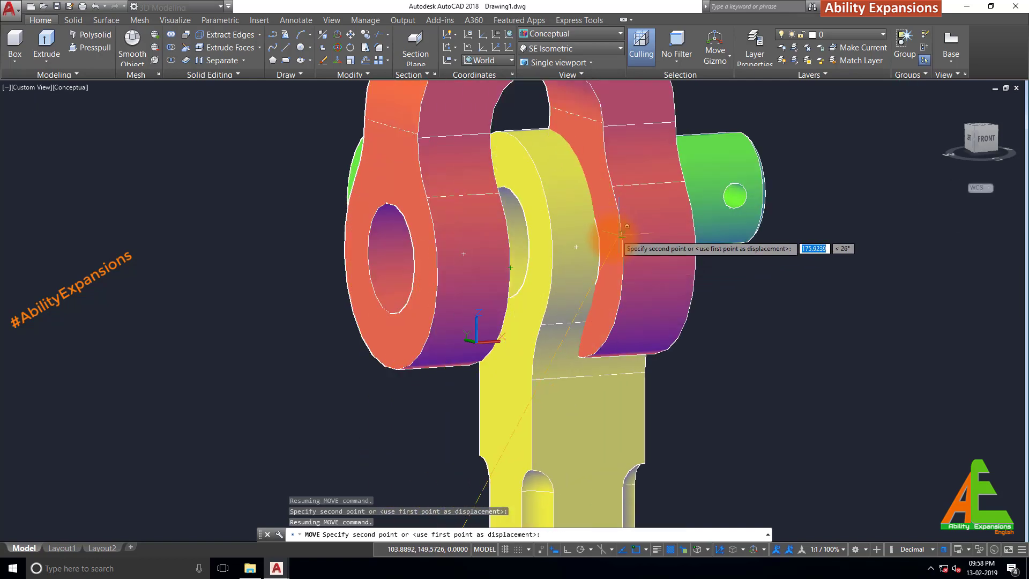
{"action": "left_click", "coordinate": [576, 246]}
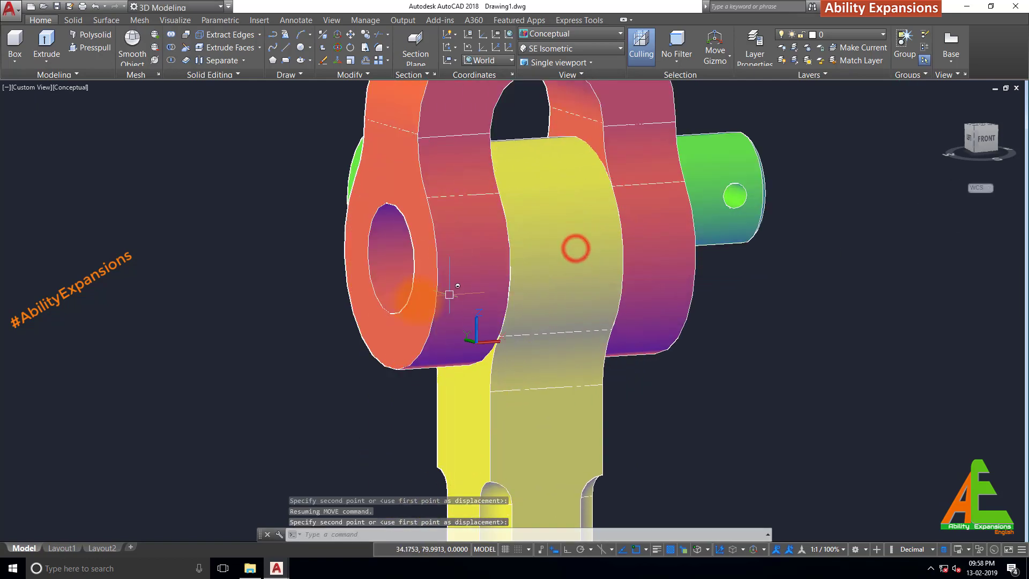
{"action": "scroll", "coordinate": [358, 322], "scroll_direction": "down", "scroll_amount": 3}
{"action": "scroll", "coordinate": [426, 343], "scroll_direction": "up", "scroll_amount": 6}
{"action": "scroll", "coordinate": [424, 343], "scroll_direction": "up", "scroll_amount": 5}
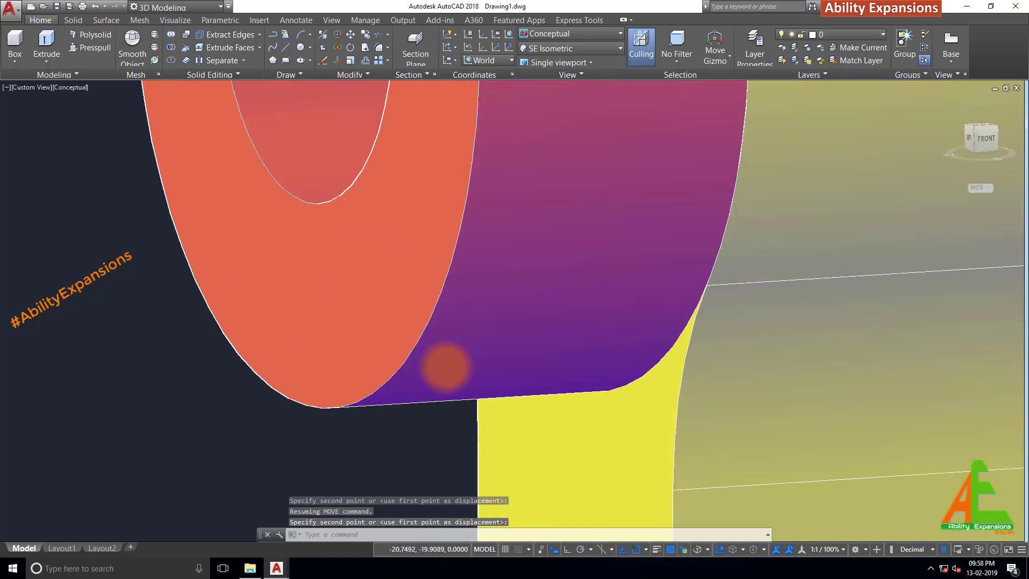
{"action": "scroll", "coordinate": [439, 362], "scroll_direction": "down", "scroll_amount": 8}
{"action": "middle_click_drag", "start_coordinate": [505, 385], "coordinate": [371, 426], "text": "shift"}
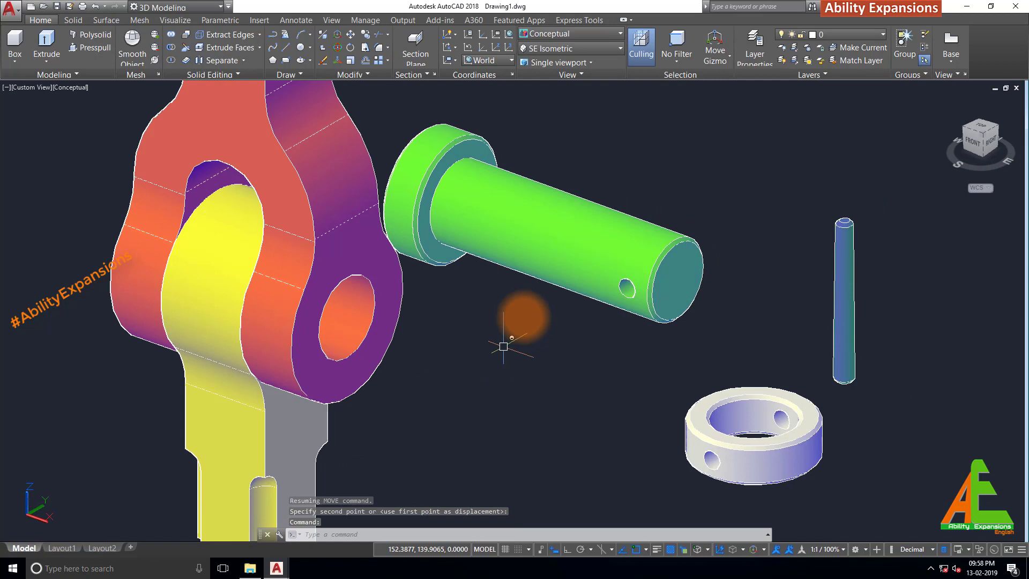
Step: Start moving the green pin, using its head centre as base point
{"action": "type", "text": "m"}
{"action": "key", "text": "Return"}
{"action": "left_click", "coordinate": [537, 275]}
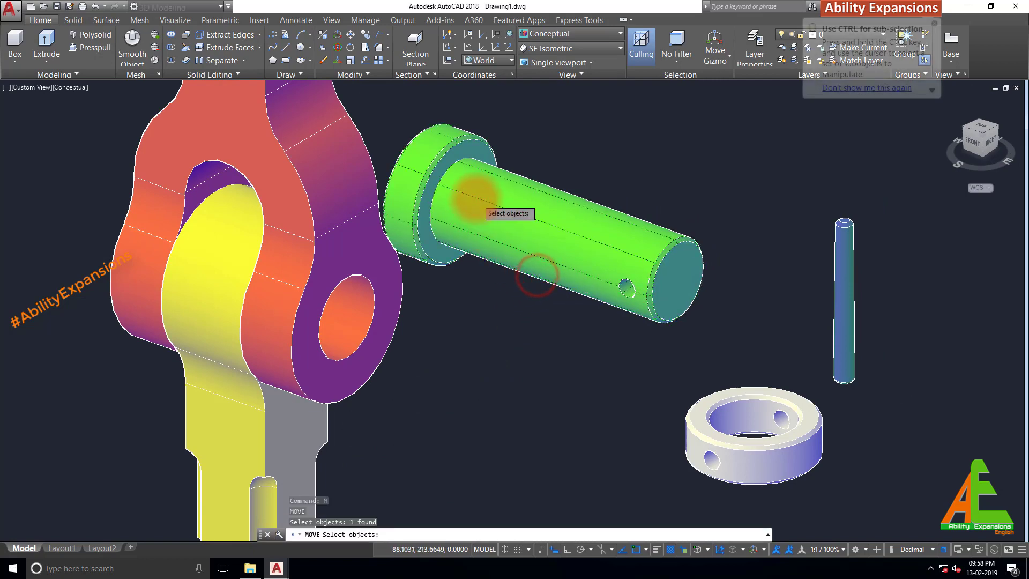
{"action": "scroll", "coordinate": [475, 197], "scroll_direction": "up", "scroll_amount": 5}
{"action": "key", "text": "Return"}
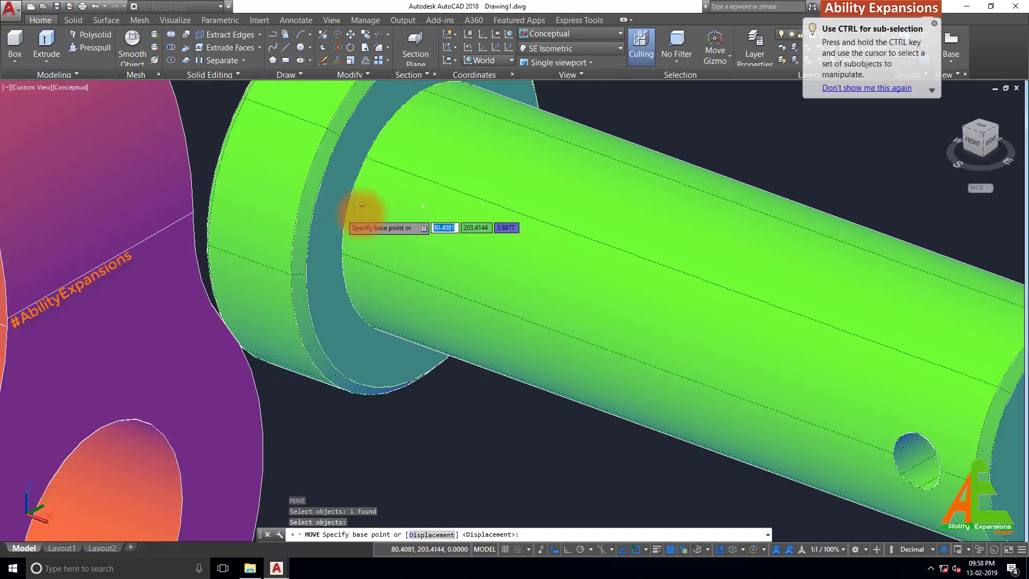
{"action": "left_click", "coordinate": [423, 206]}
{"action": "scroll", "coordinate": [593, 274], "scroll_direction": "down", "scroll_amount": 3}
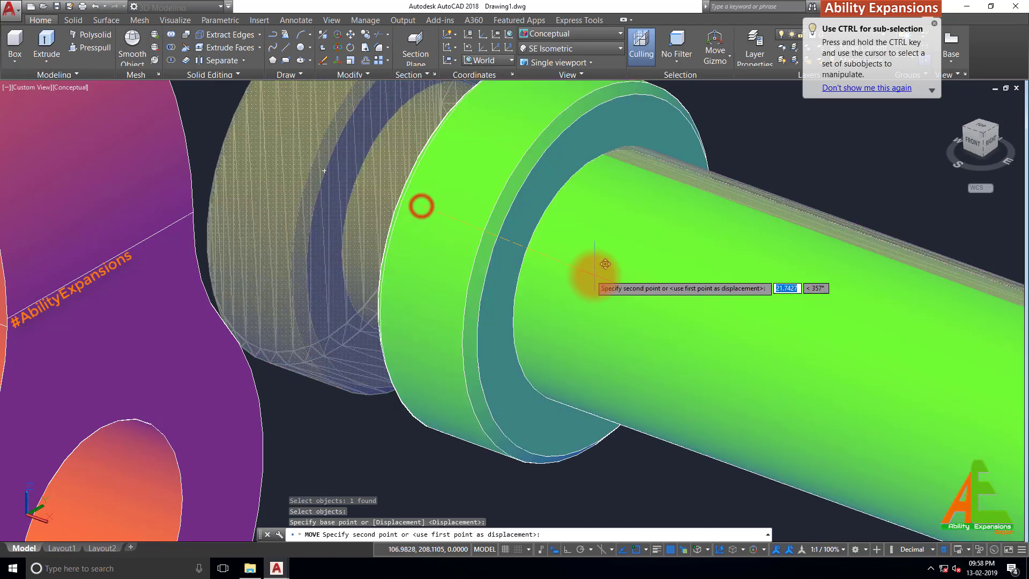
{"action": "scroll", "coordinate": [590, 274], "scroll_direction": "up", "scroll_amount": 6}
{"action": "scroll", "coordinate": [596, 266], "scroll_direction": "down", "scroll_amount": 5}
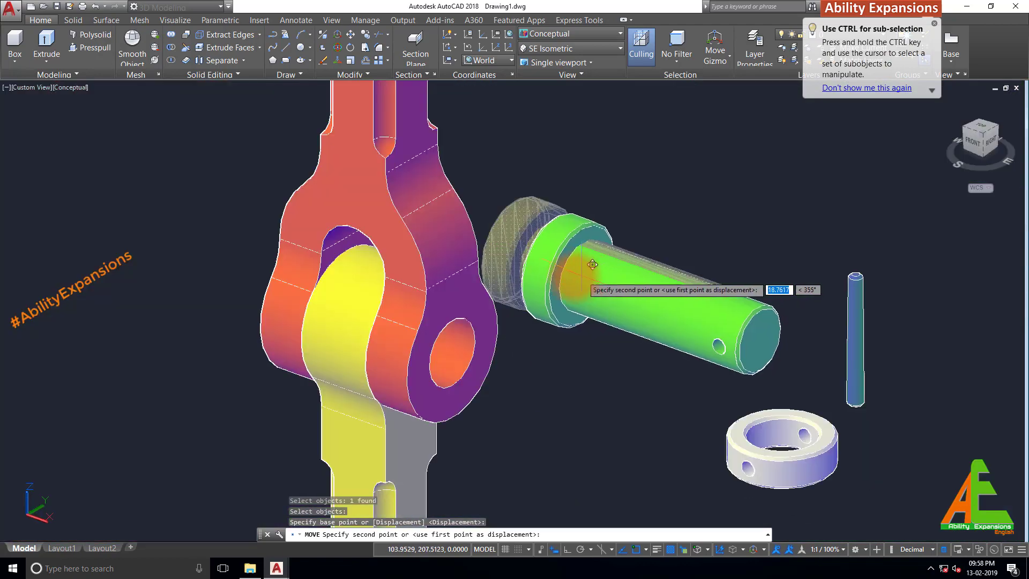
Step: Snap the pin into the fork and eye holes from a front view
{"action": "middle_click_drag", "start_coordinate": [397, 300], "coordinate": [503, 296], "text": "shift"}
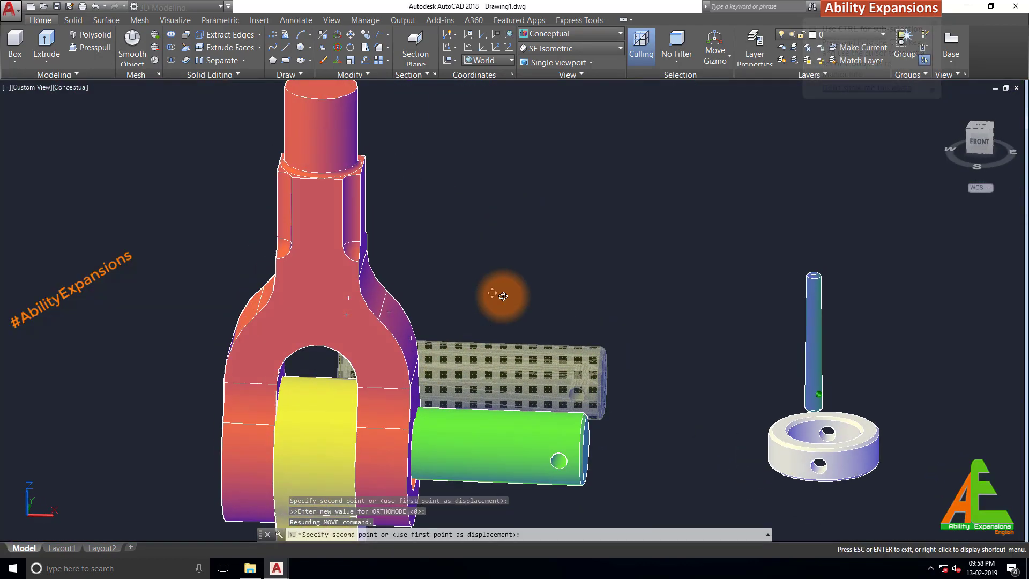
{"action": "scroll", "coordinate": [259, 504], "scroll_direction": "up", "scroll_amount": 3}
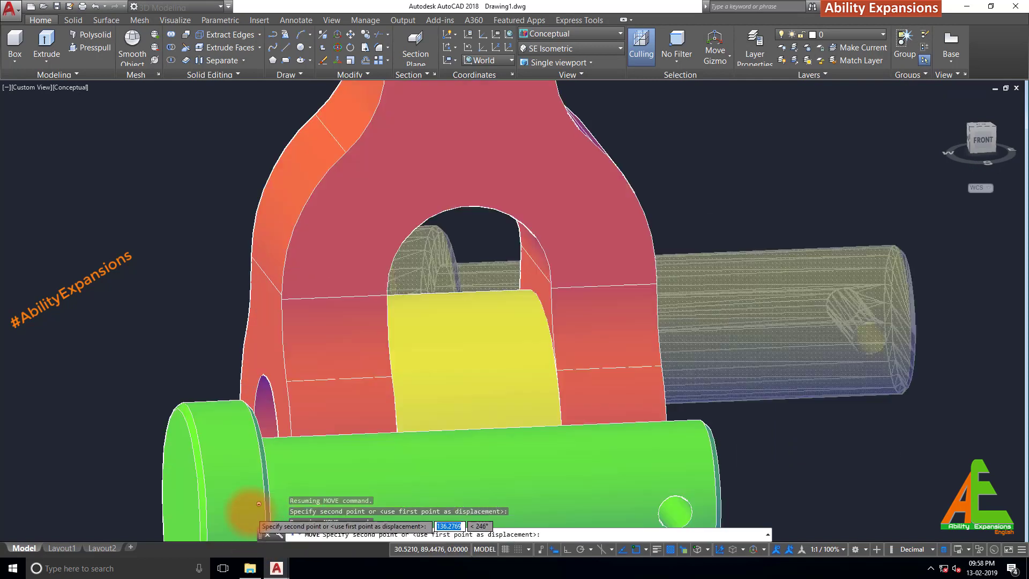
{"action": "scroll", "coordinate": [235, 487], "scroll_direction": "up", "scroll_amount": 5}
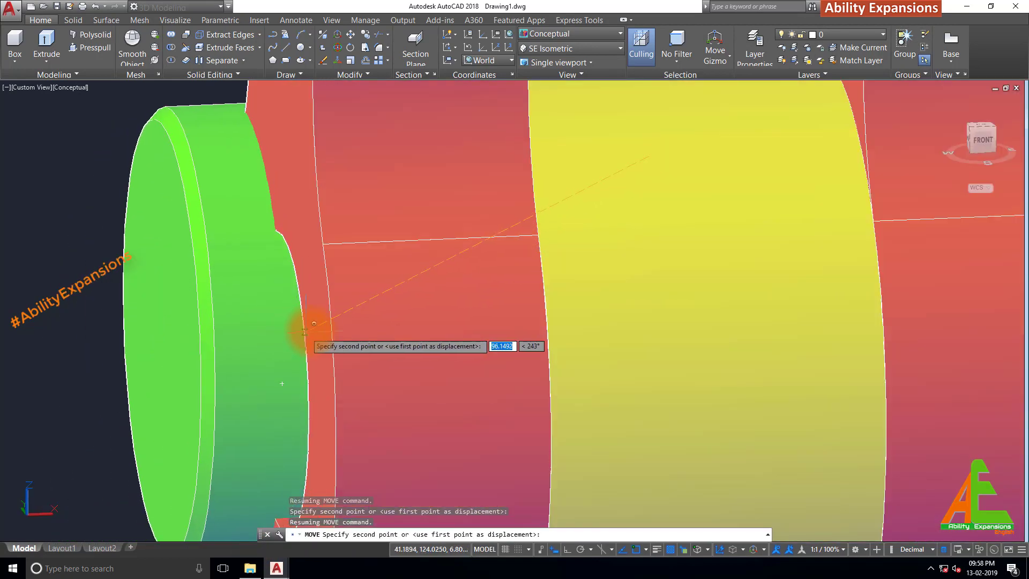
{"action": "left_click", "coordinate": [281, 384]}
{"action": "scroll", "coordinate": [278, 384], "scroll_direction": "down", "scroll_amount": 10}
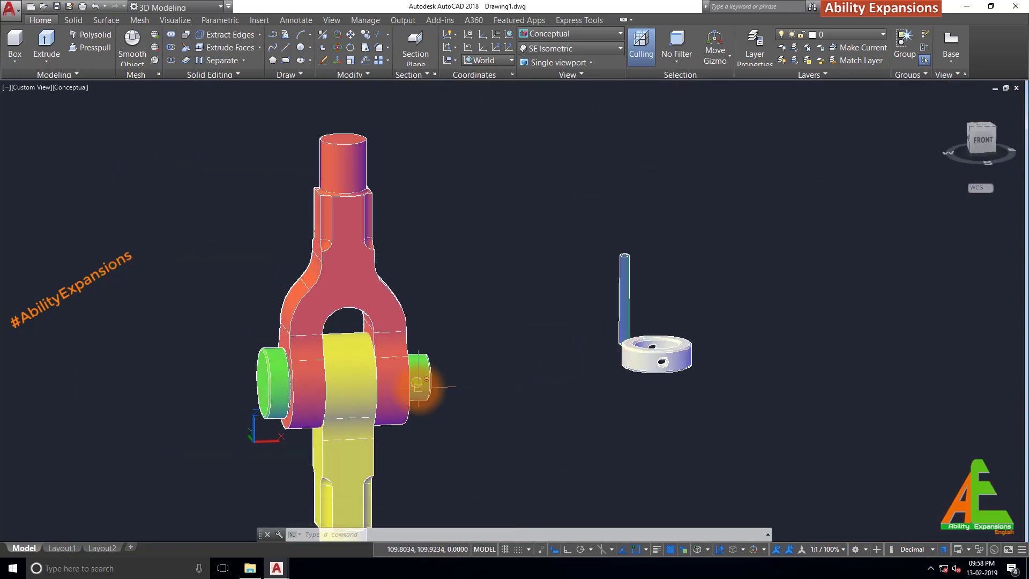
{"action": "middle_click_drag", "start_coordinate": [421, 383], "coordinate": [609, 420], "text": "shift"}
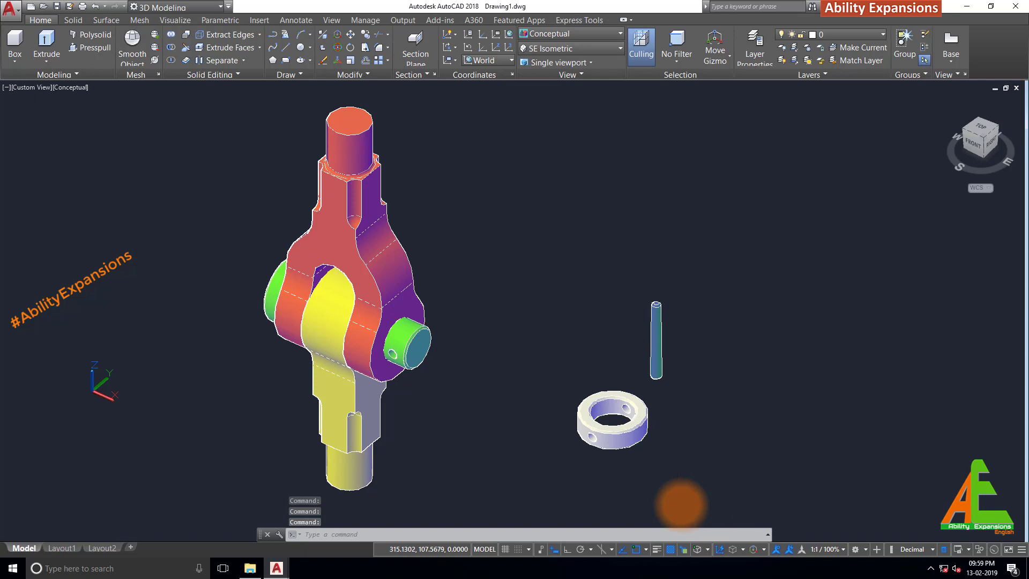
Step: Rotate the collar ring 90° about the Y axis through its centre
{"action": "key", "text": "Return"}
{"action": "left_click", "coordinate": [633, 434]}
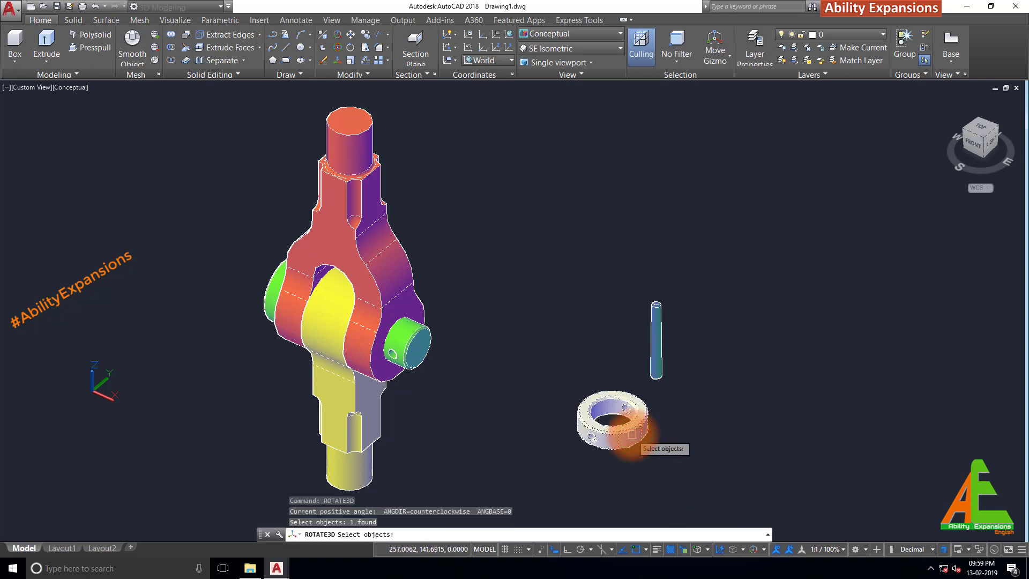
{"action": "key", "text": "Return"}
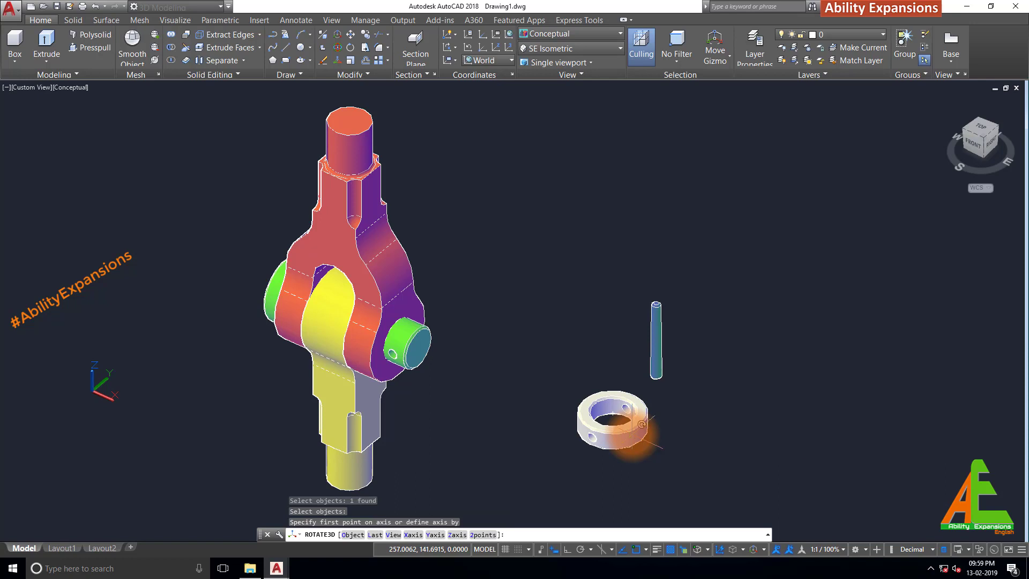
{"action": "type", "text": "y"}
{"action": "key", "text": "Return"}
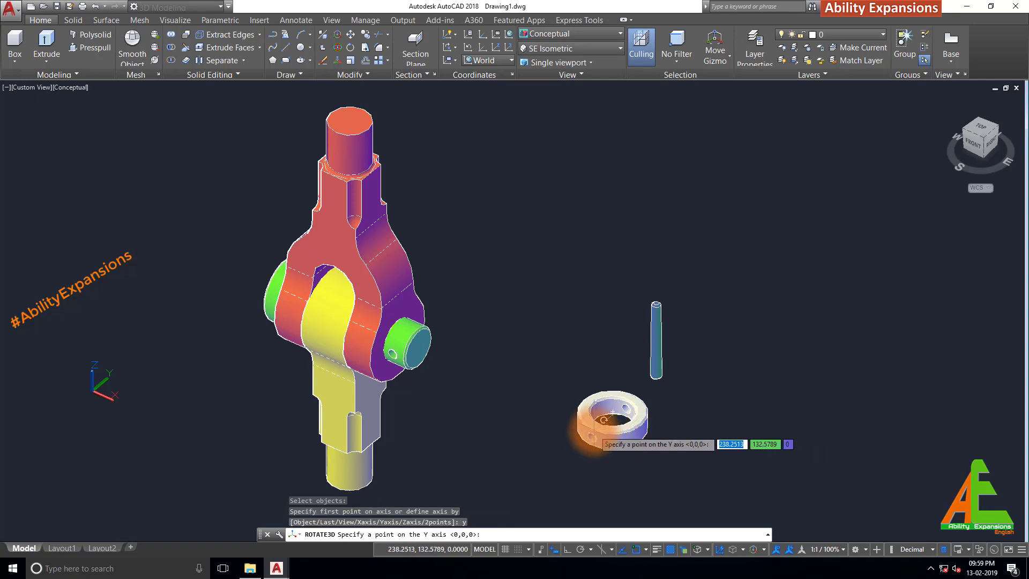
{"action": "left_click", "coordinate": [593, 430]}
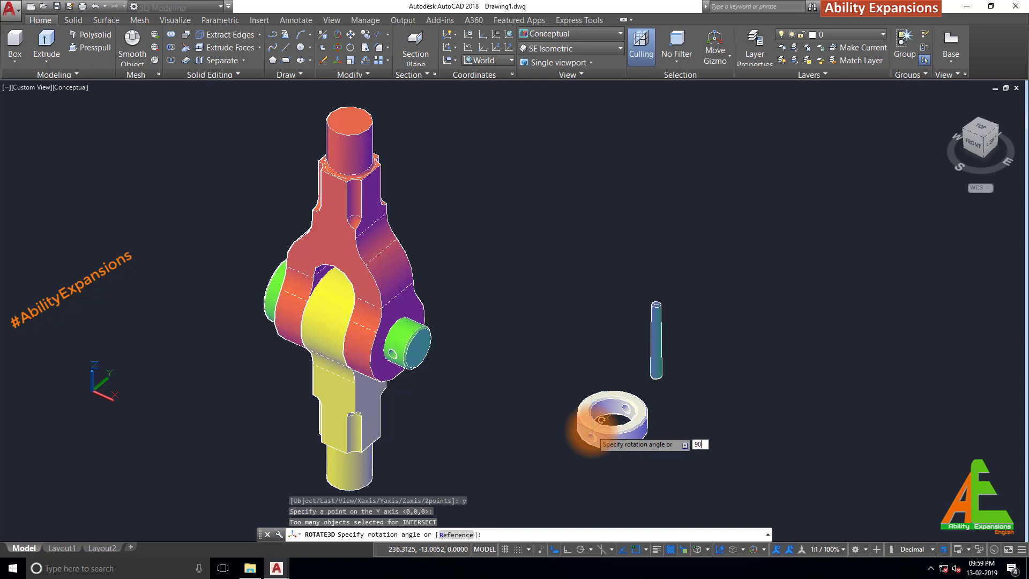
{"action": "type", "text": "90"}
{"action": "key", "text": "Return"}
{"action": "scroll", "coordinate": [595, 434], "scroll_direction": "up", "scroll_amount": 5}
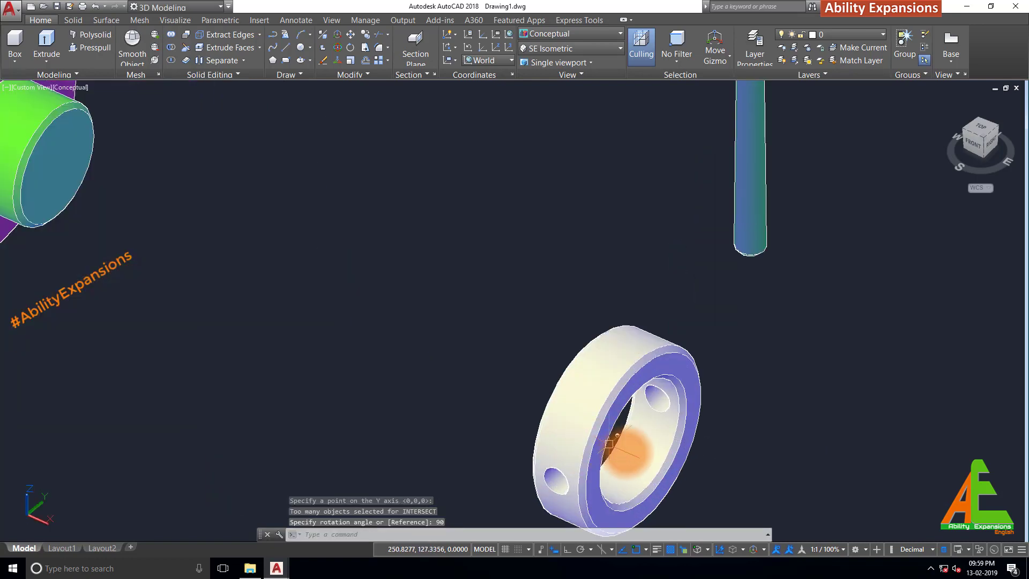
{"action": "scroll", "coordinate": [579, 436], "scroll_direction": "down", "scroll_amount": 2}
Step: Move the collar from its bore centre onto the protruding end of the green pin
{"action": "middle_click_drag", "start_coordinate": [559, 444], "coordinate": [532, 425], "text": "shift"}
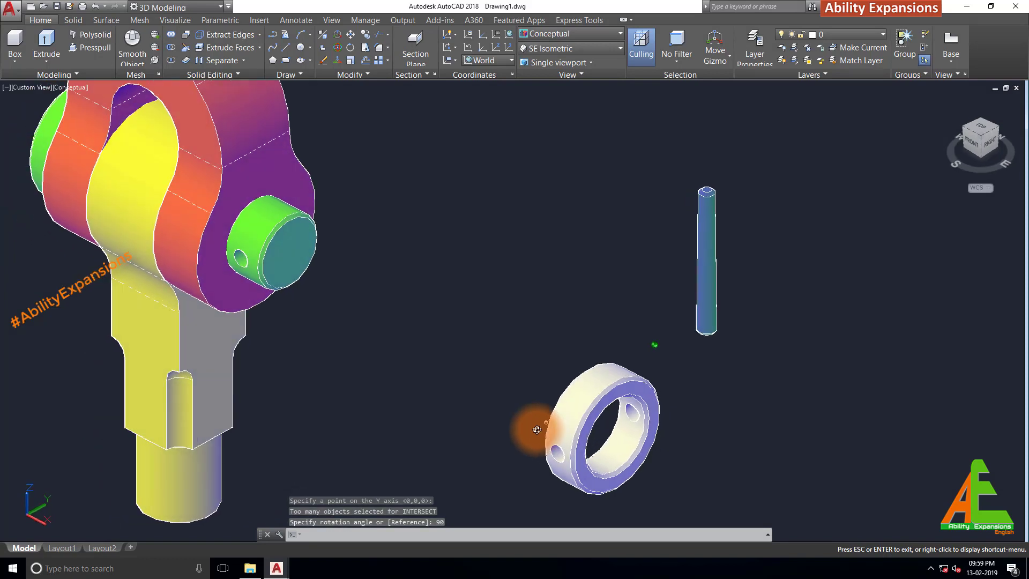
{"action": "type", "text": "m"}
{"action": "key", "text": "Return"}
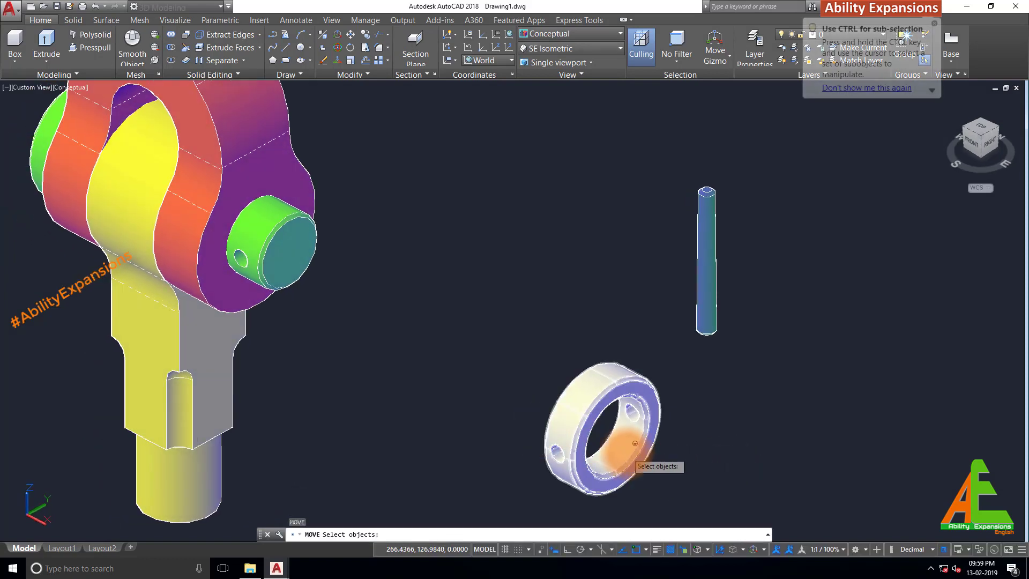
{"action": "left_click", "coordinate": [625, 452]}
{"action": "key", "text": "Return"}
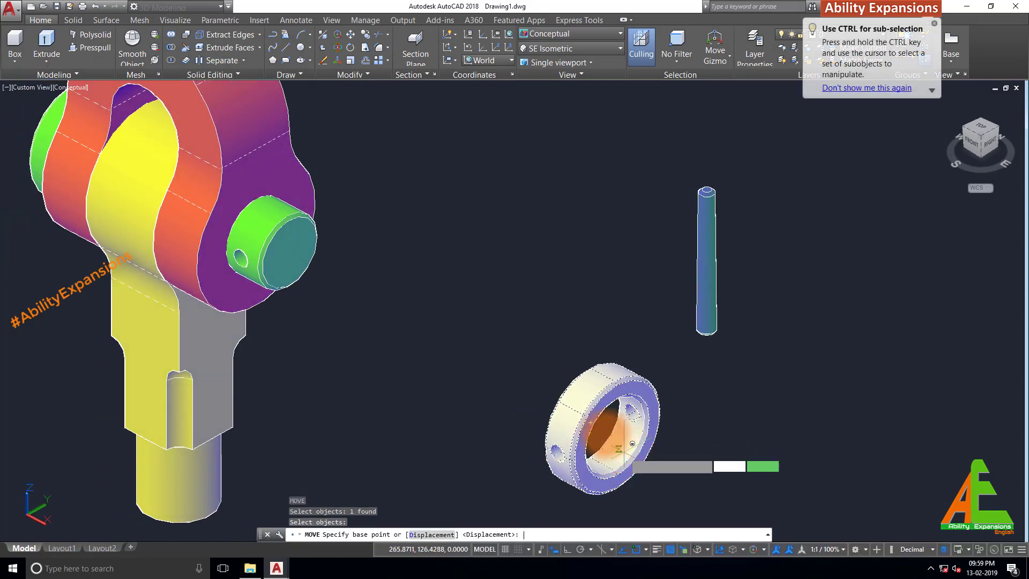
{"action": "scroll", "coordinate": [622, 436], "scroll_direction": "up", "scroll_amount": 6}
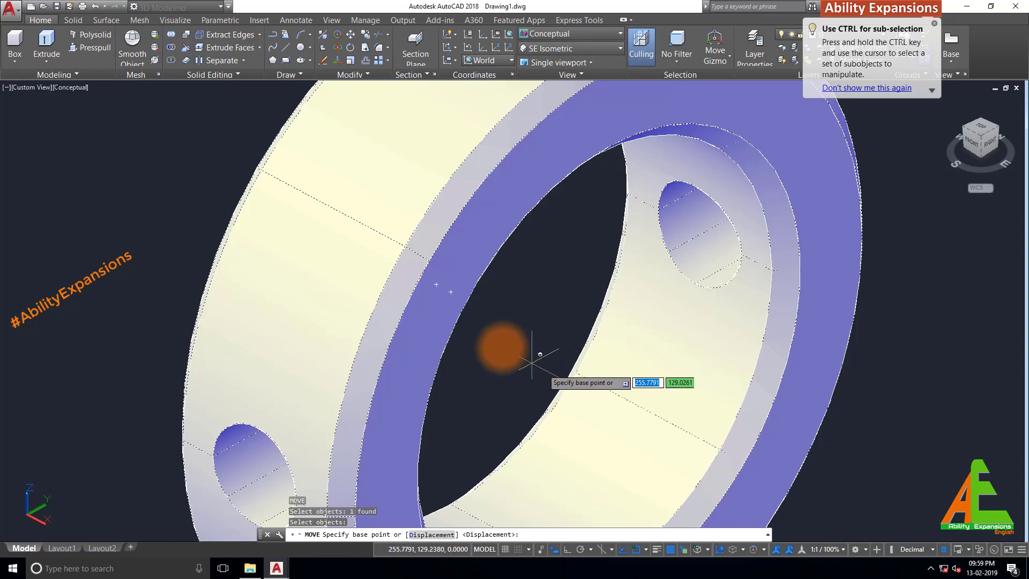
{"action": "left_click", "coordinate": [444, 276]}
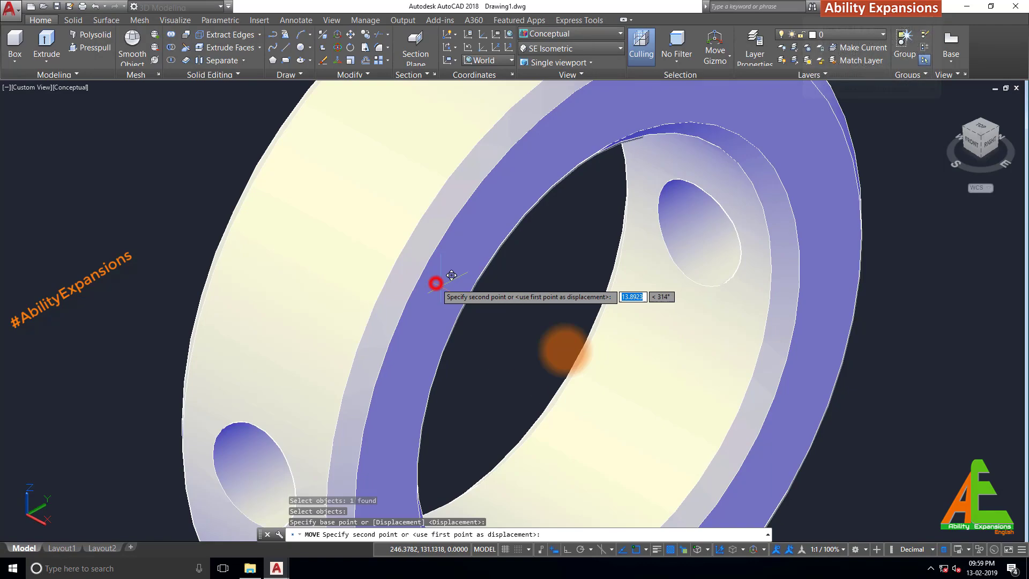
{"action": "scroll", "coordinate": [609, 367], "scroll_direction": "down", "scroll_amount": 8}
{"action": "scroll", "coordinate": [540, 300], "scroll_direction": "up", "scroll_amount": 10}
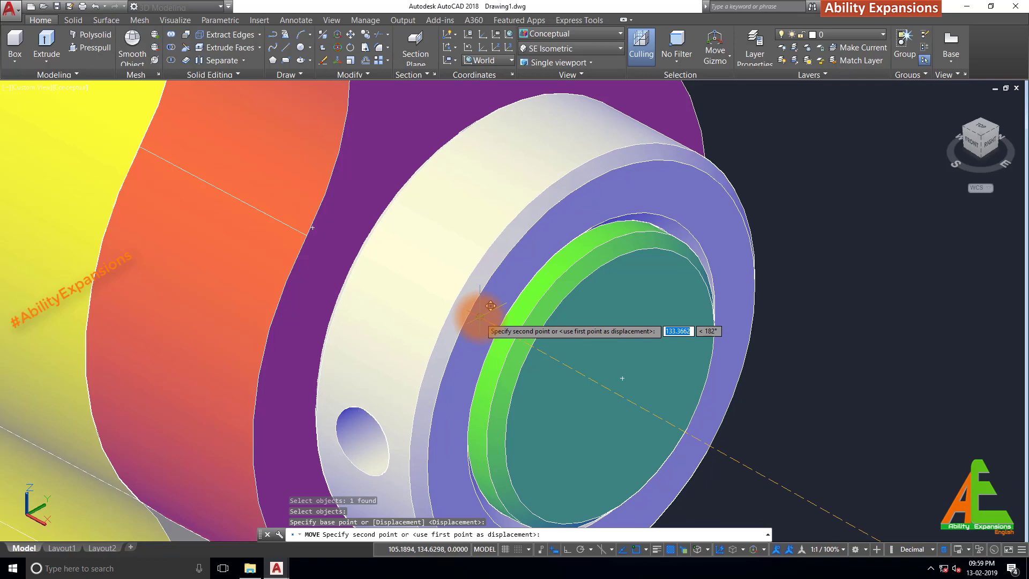
{"action": "left_click", "coordinate": [478, 315]}
Step: Rotate the taper pin -90° about the X axis through its base so it lies flat
{"action": "scroll", "coordinate": [590, 377], "scroll_direction": "down", "scroll_amount": 8}
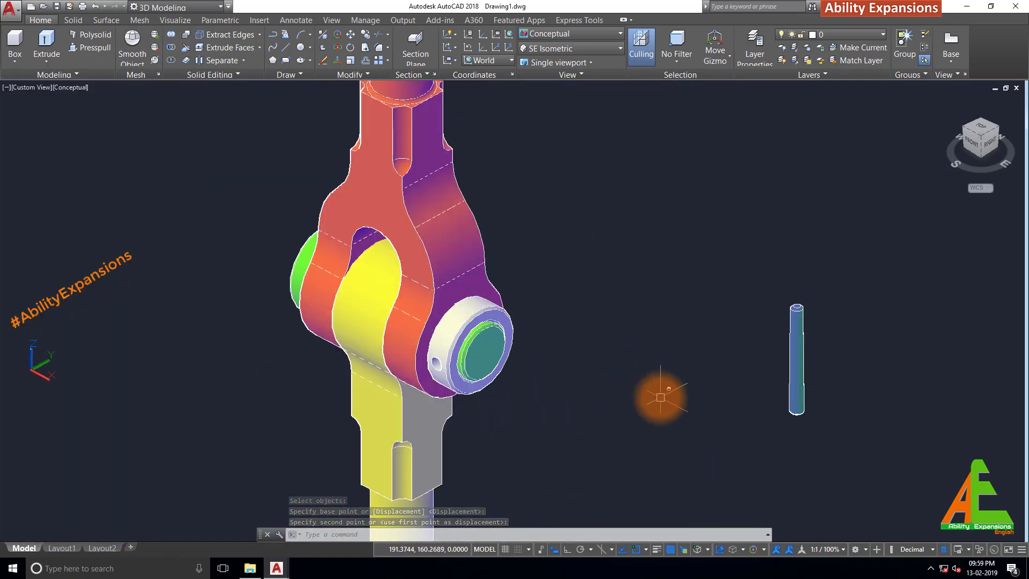
{"action": "type", "text": "ROTA"}
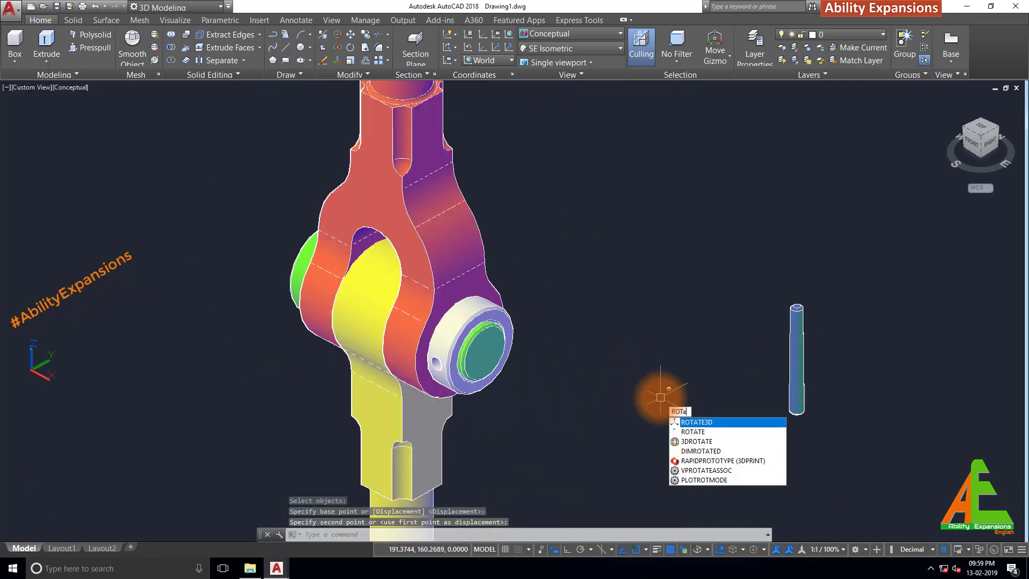
{"action": "type", "text": "TE"}
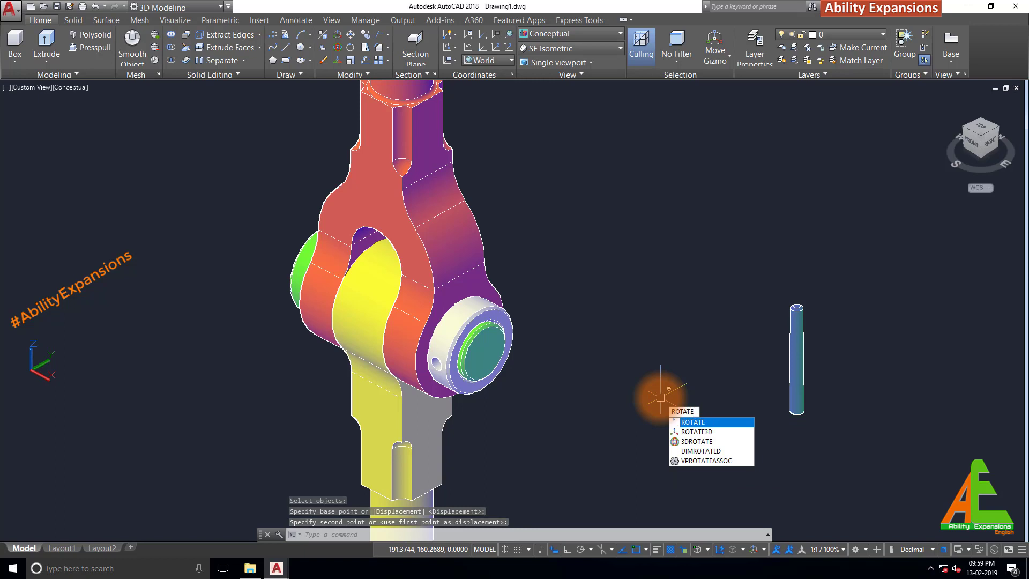
{"action": "type", "text": "3"}
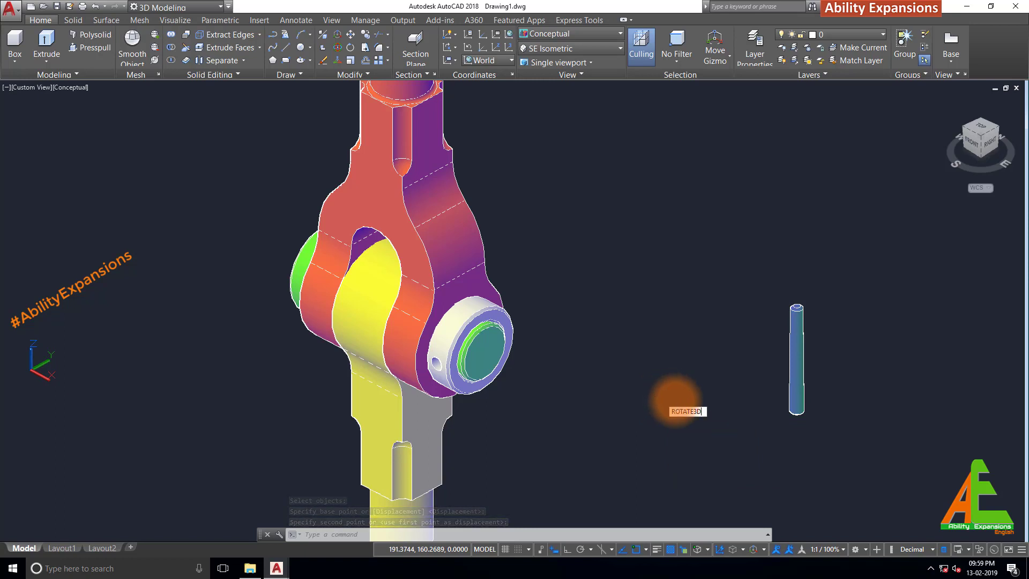
{"action": "type", "text": "D"}
{"action": "key", "text": "Return"}
{"action": "left_click", "coordinate": [797, 399]}
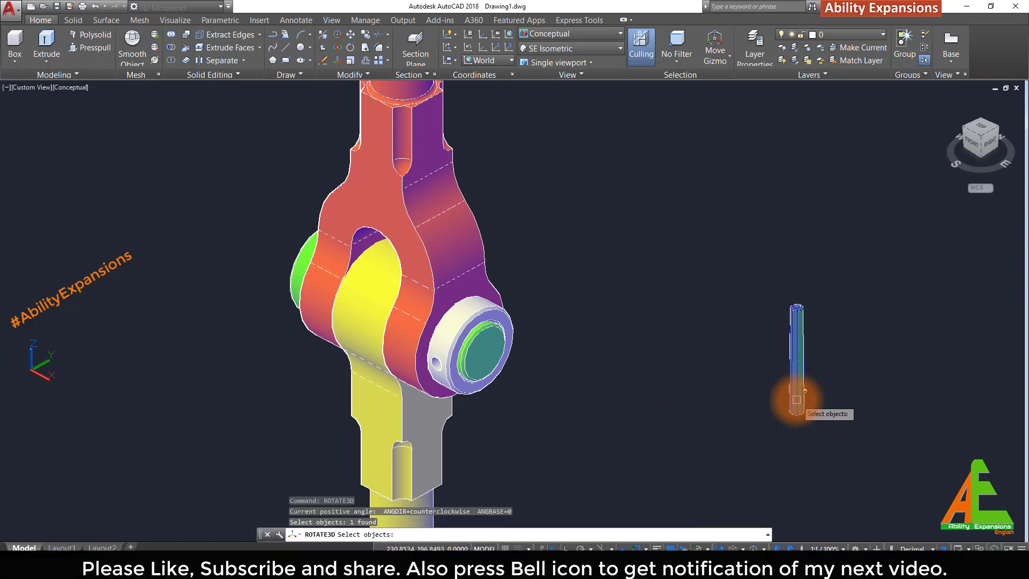
{"action": "key", "text": "Return"}
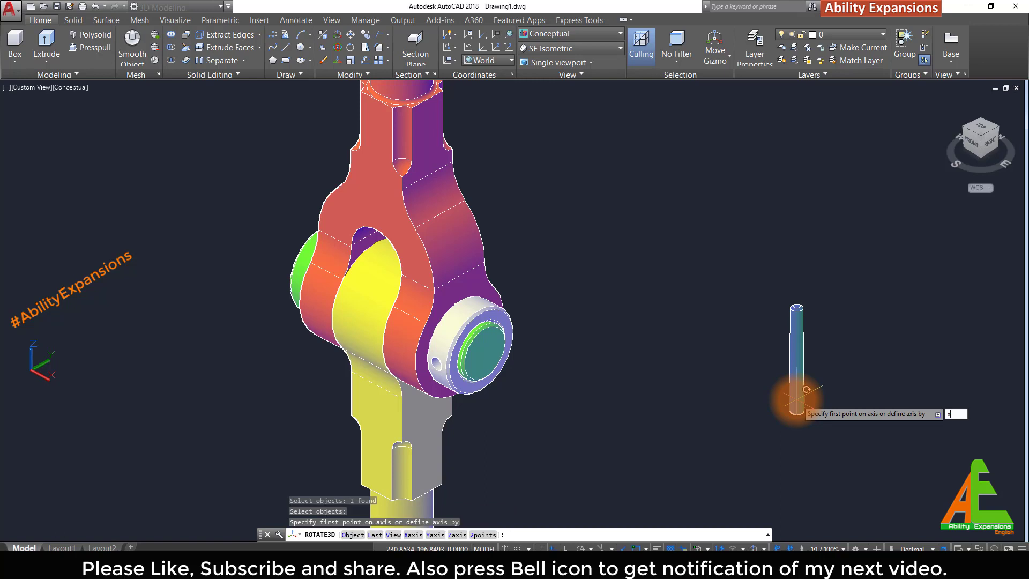
{"action": "type", "text": "x"}
{"action": "key", "text": "Return"}
{"action": "left_click", "coordinate": [799, 410]}
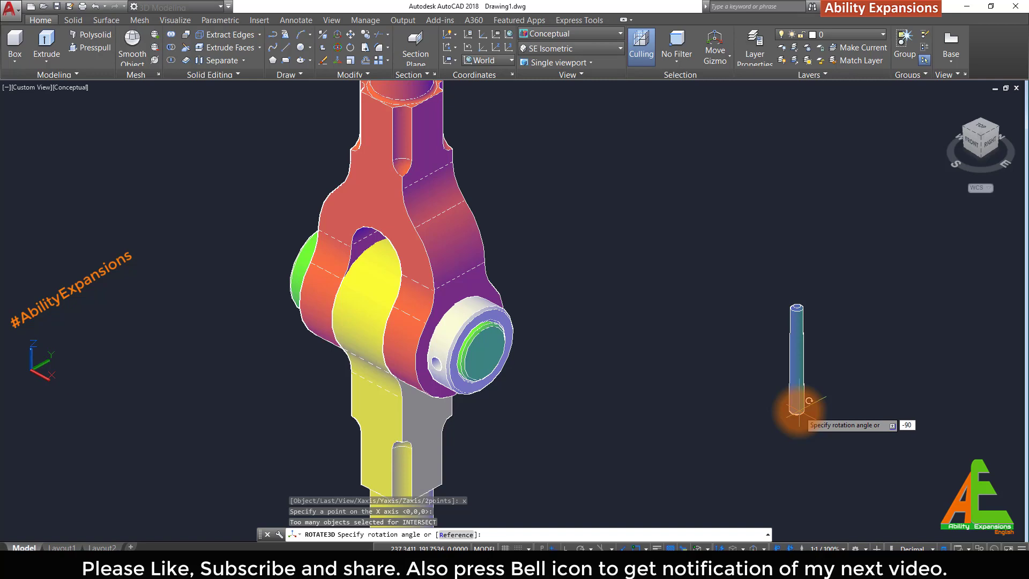
{"action": "type", "text": "-90"}
{"action": "key", "text": "Return"}
{"action": "scroll", "coordinate": [794, 410], "scroll_direction": "up", "scroll_amount": 3}
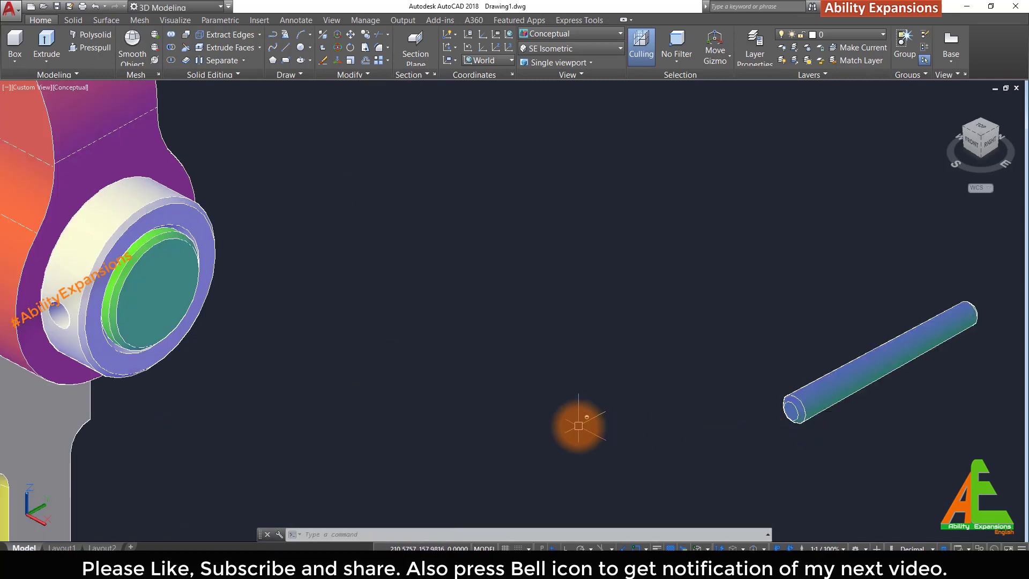
Step: With Ortho on, draw a 7-unit helper line from the taper pin end's centre
{"action": "scroll", "coordinate": [411, 410], "scroll_direction": "down", "scroll_amount": 2}
{"action": "scroll", "coordinate": [184, 354], "scroll_direction": "up", "scroll_amount": 5}
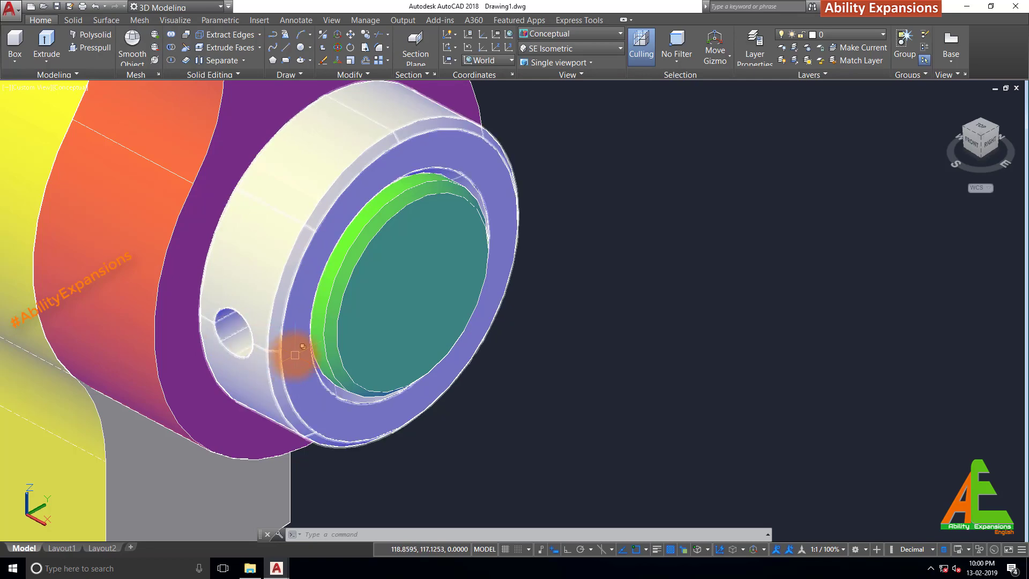
{"action": "scroll", "coordinate": [275, 346], "scroll_direction": "up", "scroll_amount": 3}
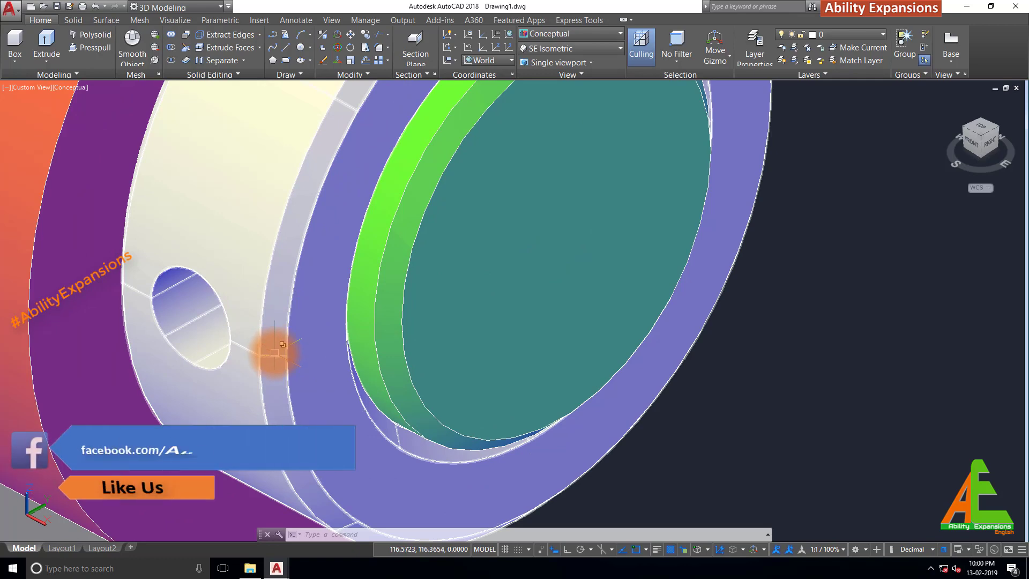
{"action": "scroll", "coordinate": [273, 356], "scroll_direction": "down", "scroll_amount": 6}
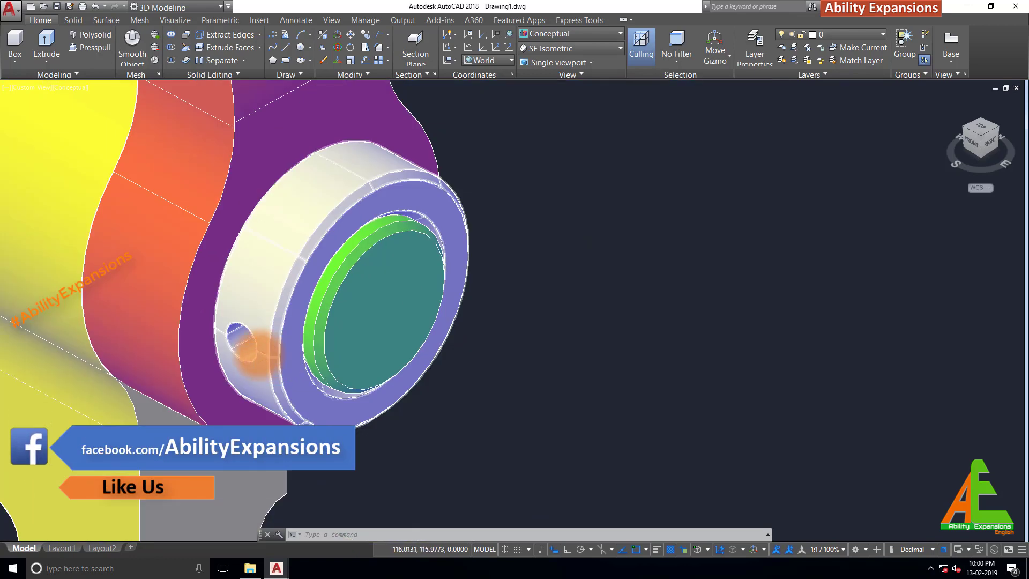
{"action": "scroll", "coordinate": [551, 392], "scroll_direction": "up", "scroll_amount": 4}
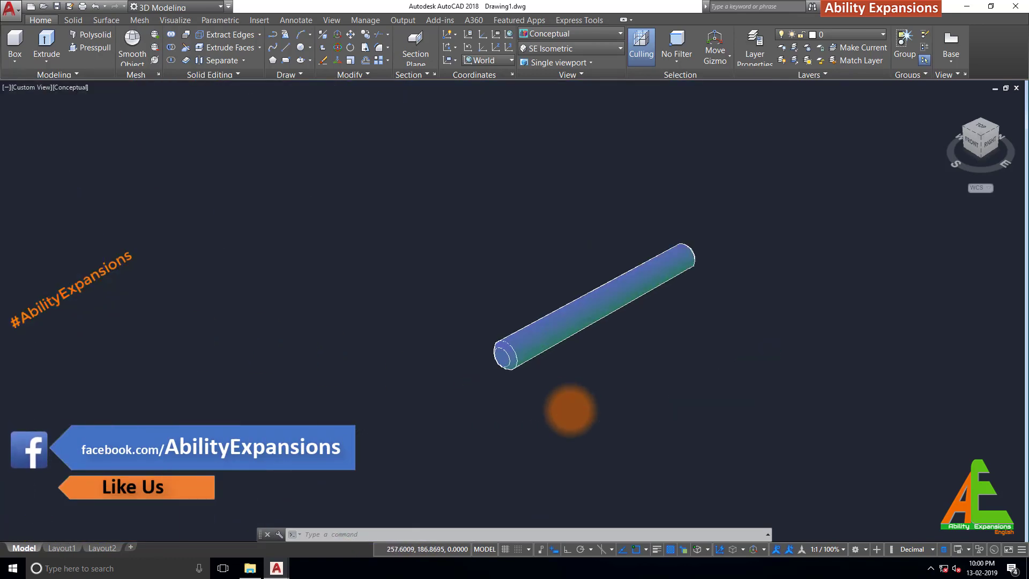
{"action": "scroll", "coordinate": [552, 405], "scroll_direction": "down", "scroll_amount": 3}
{"action": "scroll", "coordinate": [552, 406], "scroll_direction": "up", "scroll_amount": 3}
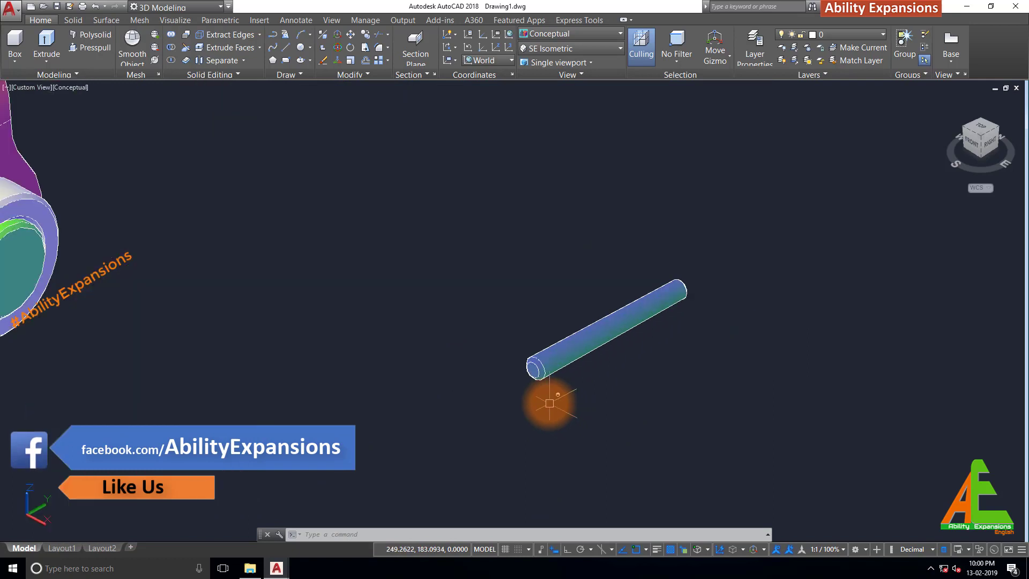
{"action": "scroll", "coordinate": [547, 402], "scroll_direction": "up", "scroll_amount": 3}
{"action": "type", "text": "l"}
{"action": "key", "text": "Return"}
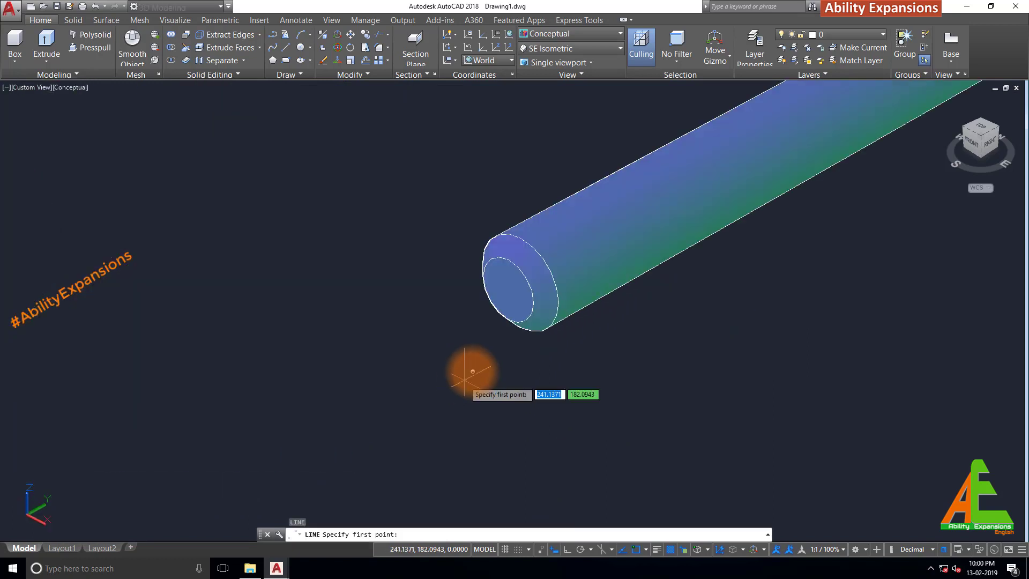
{"action": "left_click", "coordinate": [508, 290]}
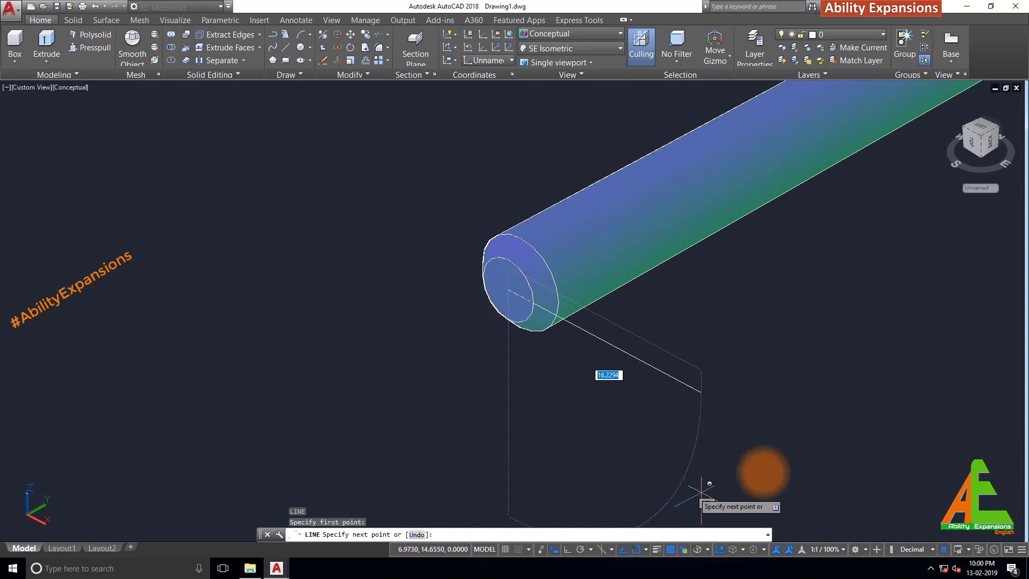
{"action": "key", "text": "F8"}
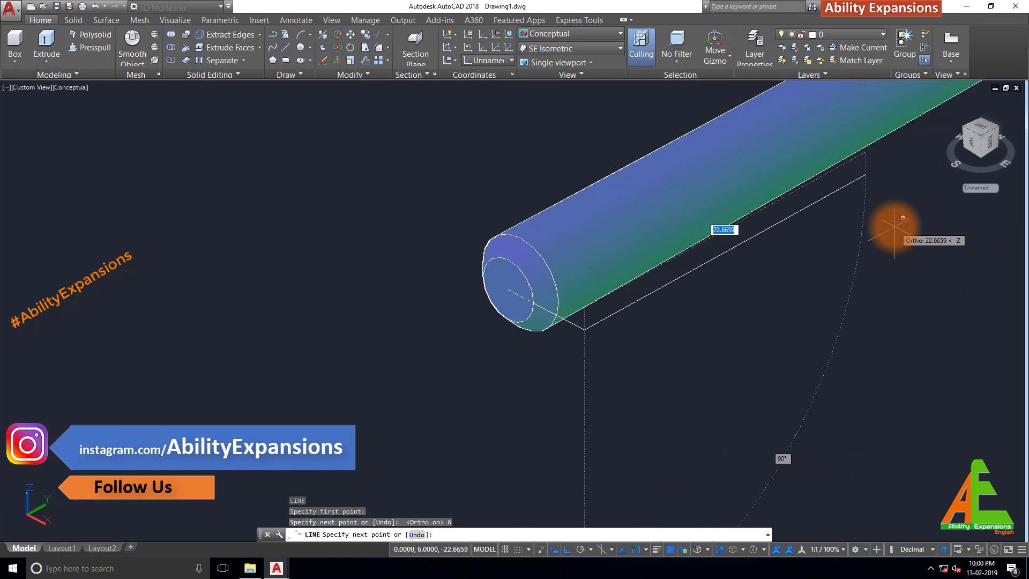
{"action": "type", "text": "7"}
{"action": "key", "text": "Return"}
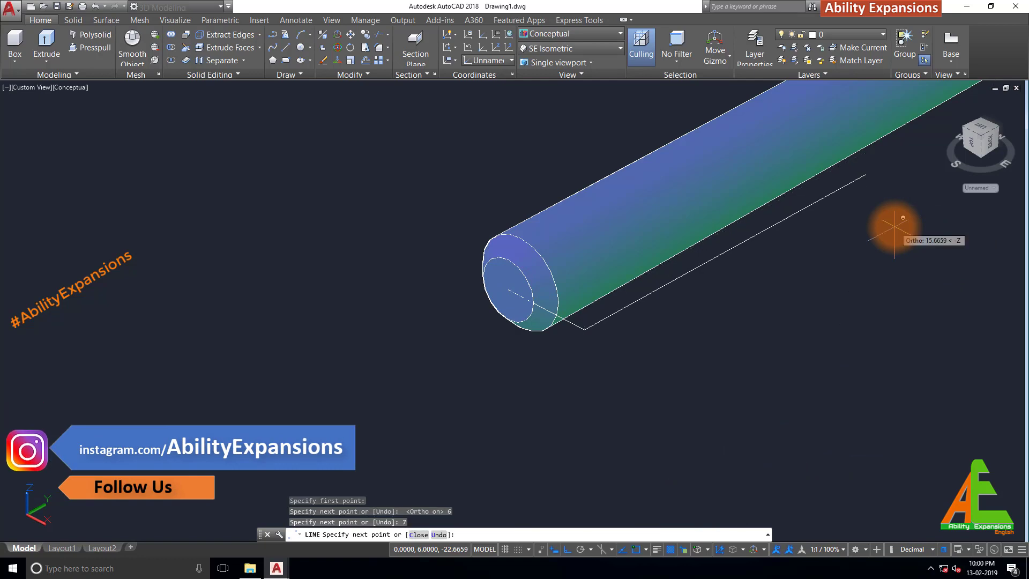
{"action": "key", "text": "Return"}
{"action": "key", "text": "Return"}
{"action": "scroll", "coordinate": [903, 218], "scroll_direction": "down", "scroll_amount": 5}
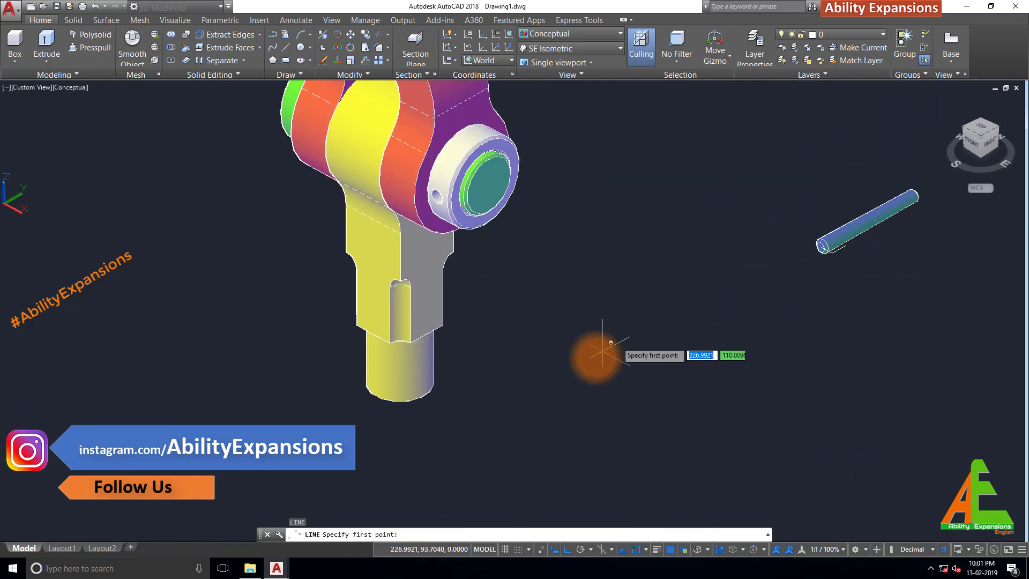
Step: Move the taper pin from its marked base point into the collar's cross hole
{"action": "scroll", "coordinate": [869, 218], "scroll_direction": "down", "scroll_amount": 2}
{"action": "scroll", "coordinate": [809, 274], "scroll_direction": "up", "scroll_amount": 3}
{"action": "key", "text": "Escape"}
{"action": "type", "text": "m"}
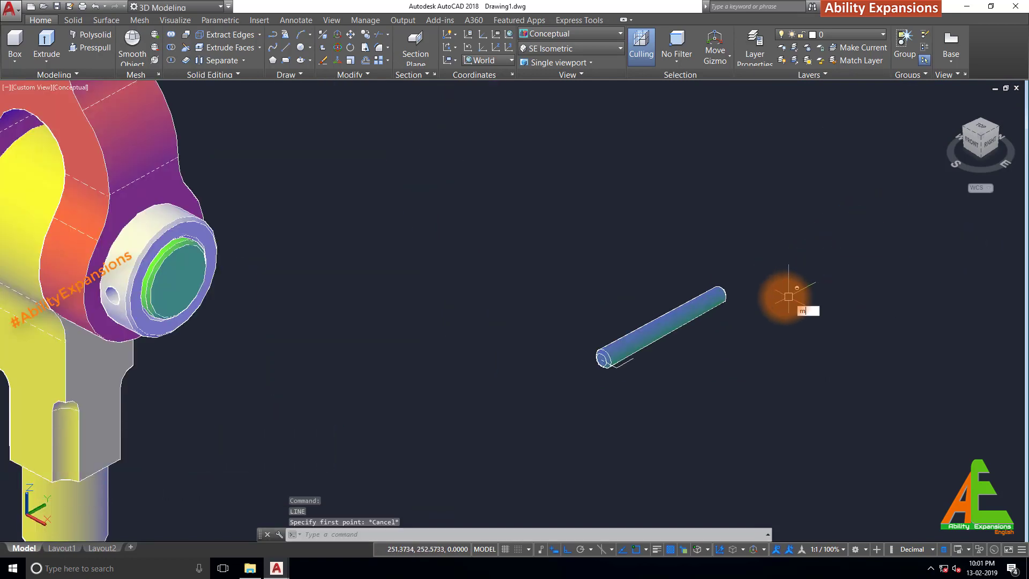
{"action": "key", "text": "Return"}
{"action": "left_click", "coordinate": [700, 313]}
{"action": "scroll", "coordinate": [643, 358], "scroll_direction": "up", "scroll_amount": 4}
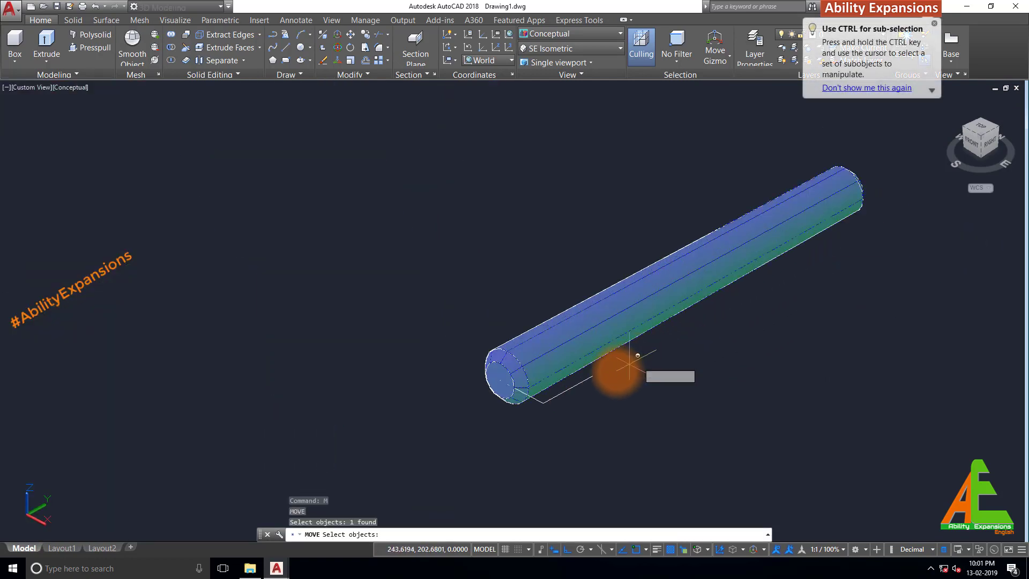
{"action": "key", "text": "Return"}
{"action": "left_click", "coordinate": [591, 377]}
{"action": "scroll", "coordinate": [696, 394], "scroll_direction": "down", "scroll_amount": 3}
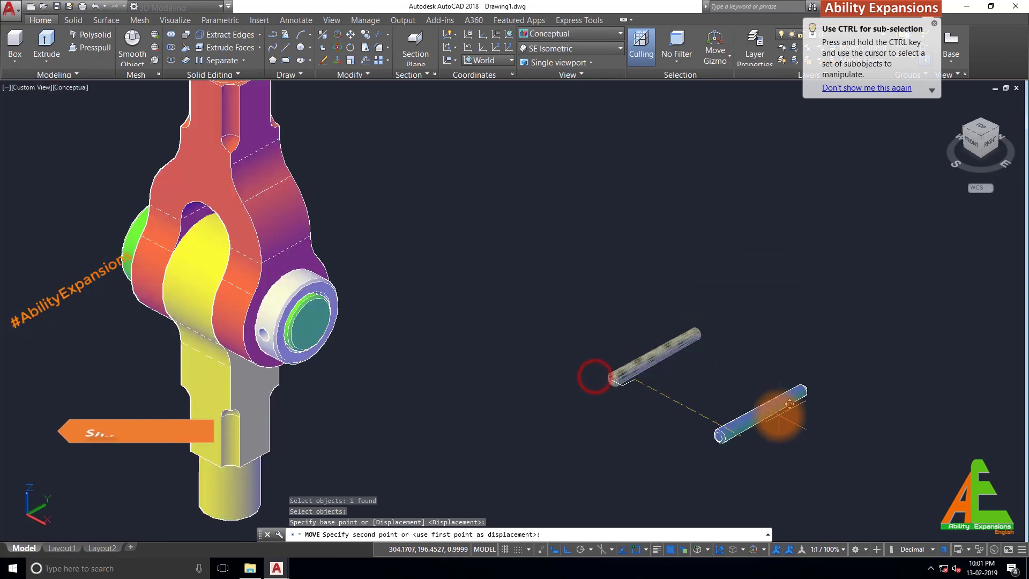
{"action": "scroll", "coordinate": [777, 413], "scroll_direction": "down", "scroll_amount": 3}
{"action": "scroll", "coordinate": [568, 370], "scroll_direction": "up", "scroll_amount": 4}
{"action": "scroll", "coordinate": [482, 374], "scroll_direction": "up", "scroll_amount": 5}
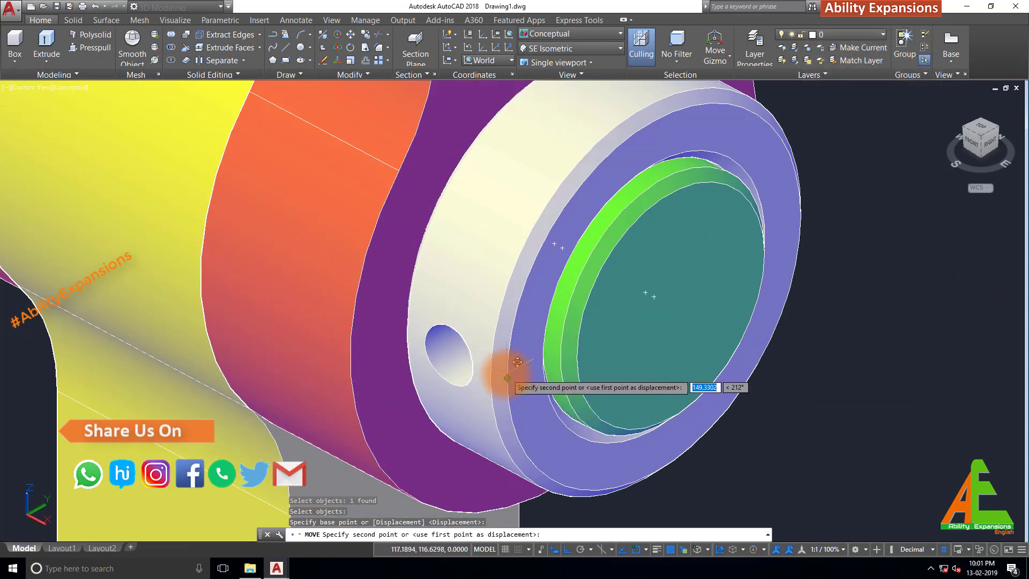
{"action": "left_click", "coordinate": [507, 374]}
{"action": "scroll", "coordinate": [501, 376], "scroll_direction": "down", "scroll_amount": 6}
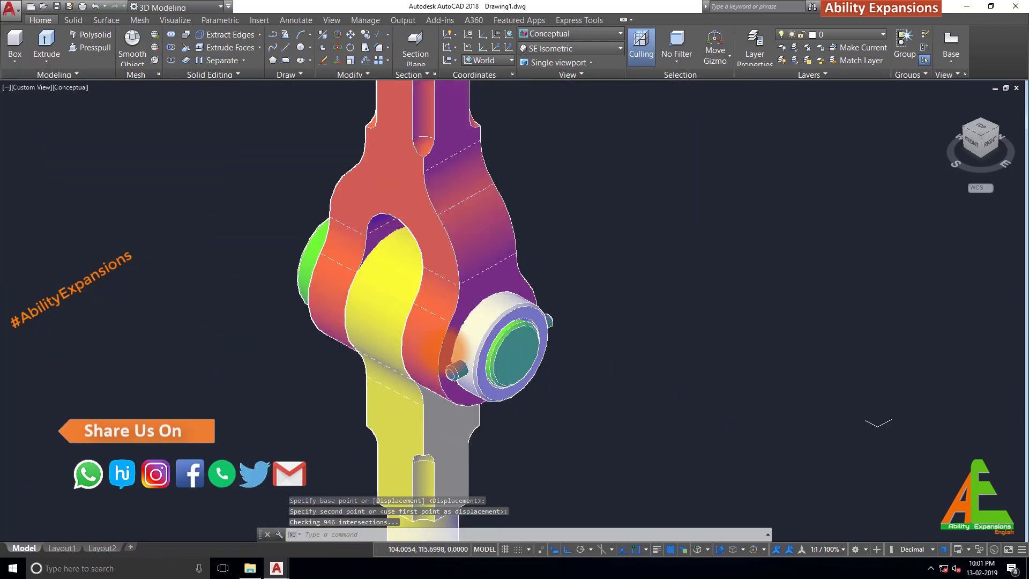
{"action": "left_click", "coordinate": [820, 459]}
Step: Crossing-select the two stray helper lines and erase them with E
{"action": "left_click", "coordinate": [658, 336]}
{"action": "type", "text": "E"}
{"action": "key", "text": "Return"}
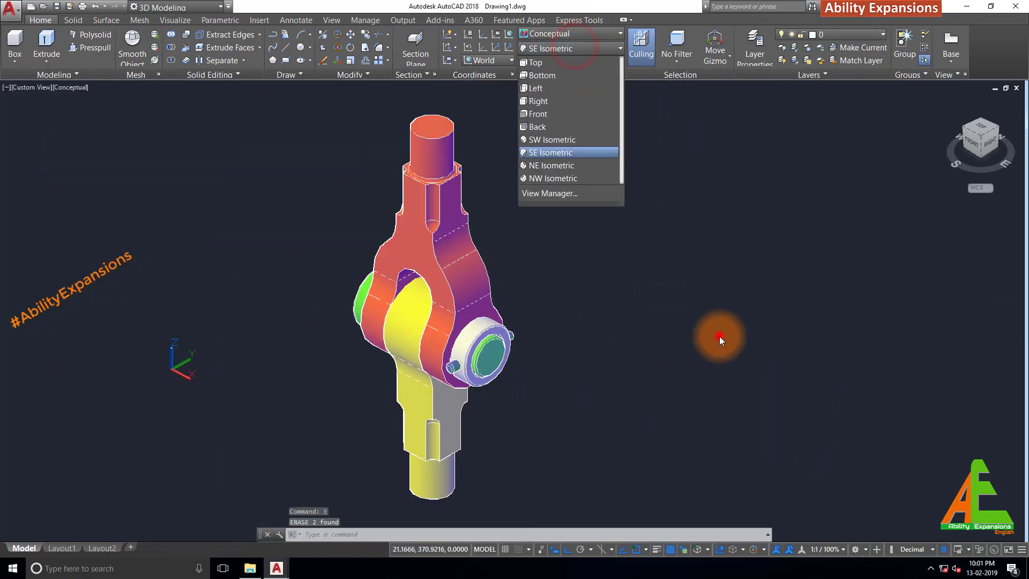
{"action": "left_click", "coordinate": [719, 338]}
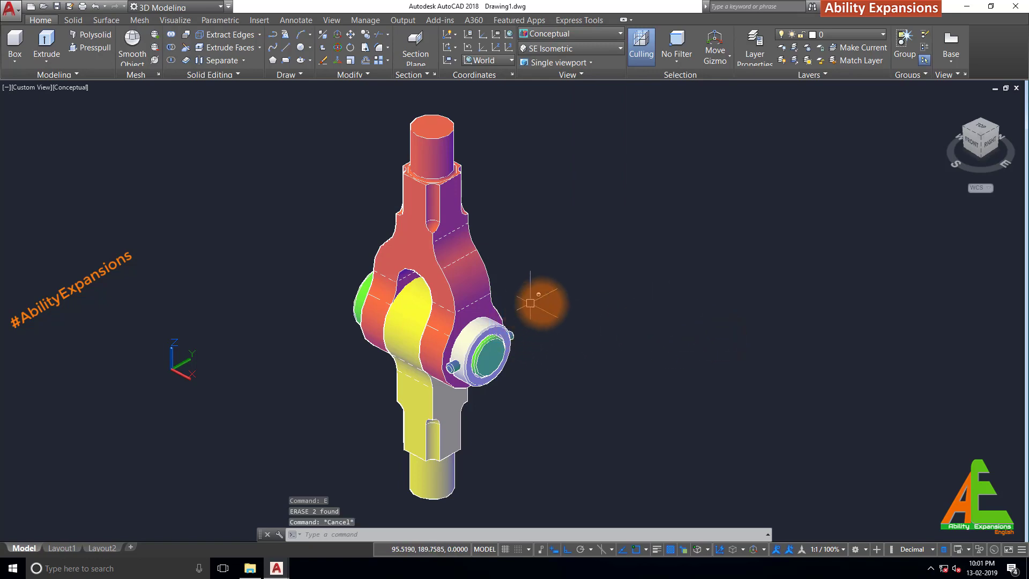